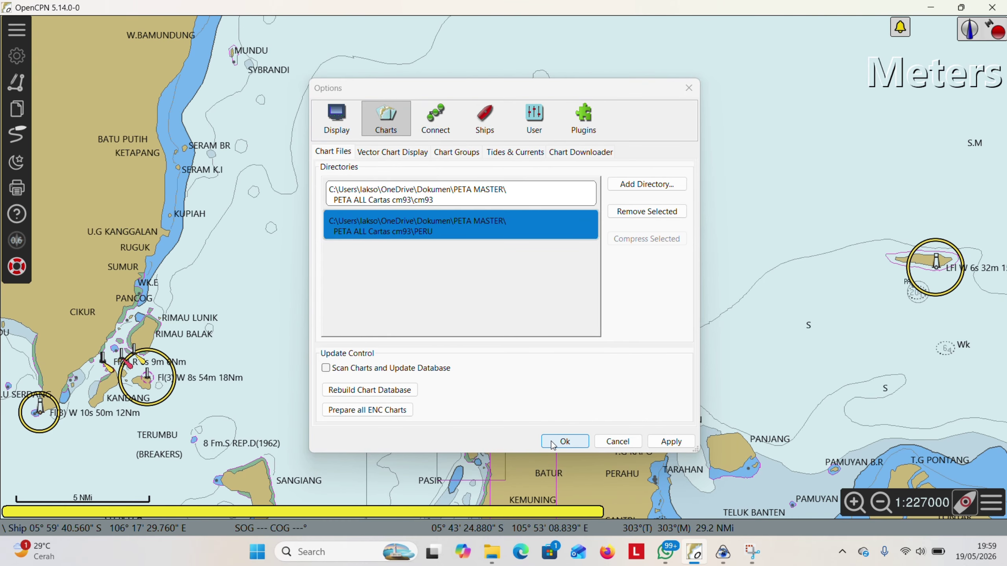
Confirm the chart directory options and check the loaded charts of the Sunda Strait
{"action": "left_click", "coordinate": [563, 441]}
{"action": "scroll", "coordinate": [432, 309], "scroll_direction": "down", "scroll_amount": 3}
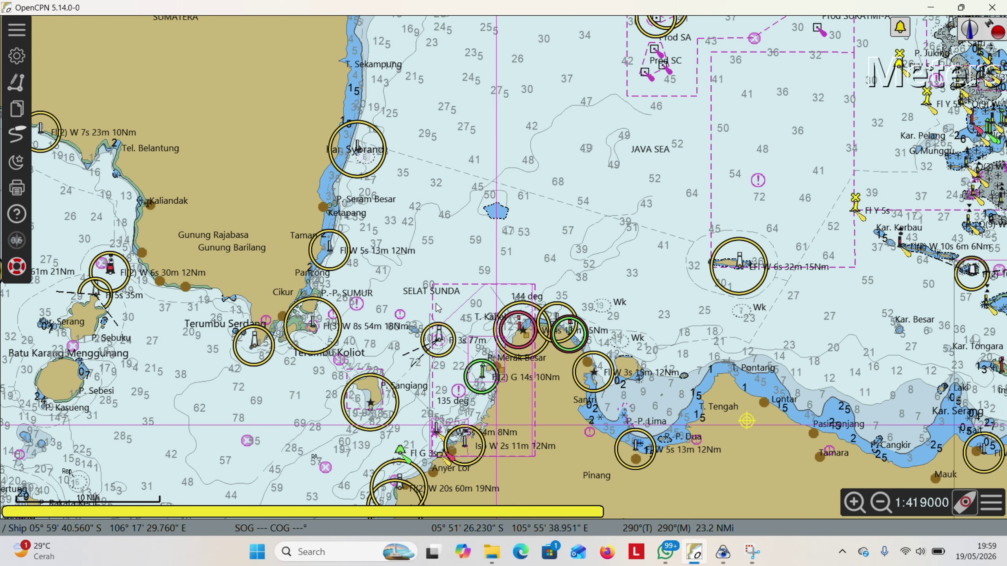
{"action": "scroll", "coordinate": [433, 309], "scroll_direction": "up", "scroll_amount": 5}
{"action": "left_click_drag", "start_coordinate": [437, 312], "coordinate": [269, 183]}
{"action": "scroll", "coordinate": [269, 184], "scroll_direction": "up", "scroll_amount": 4}
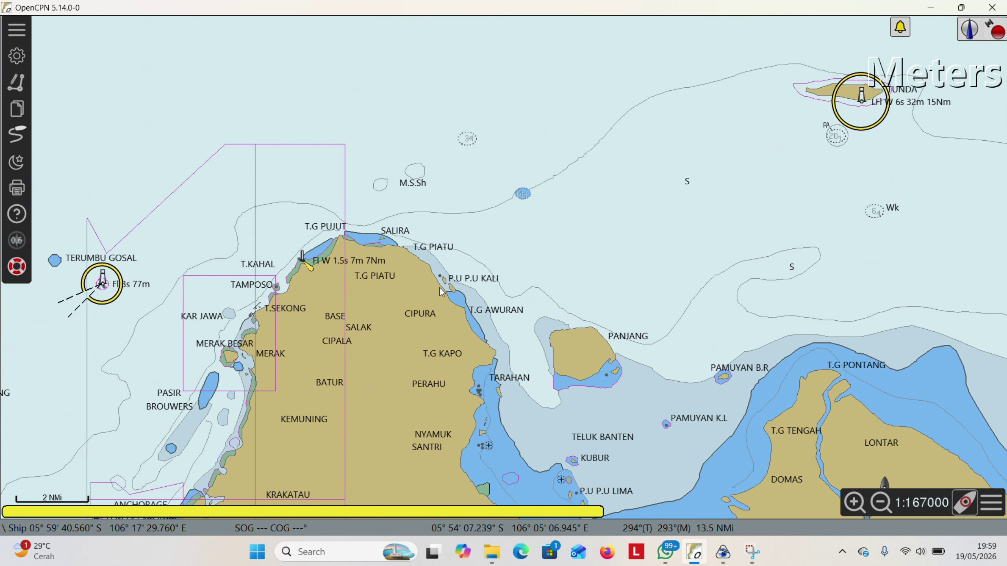
Examine the chart detail along the Merak coast, including the harbour basin at Batubolong
{"action": "left_click_drag", "start_coordinate": [294, 314], "coordinate": [433, 188]}
{"action": "scroll", "coordinate": [533, 225], "scroll_direction": "up", "scroll_amount": 4}
{"action": "scroll", "coordinate": [382, 222], "scroll_direction": "up", "scroll_amount": 2}
{"action": "left_click_drag", "start_coordinate": [382, 222], "coordinate": [474, 278]}
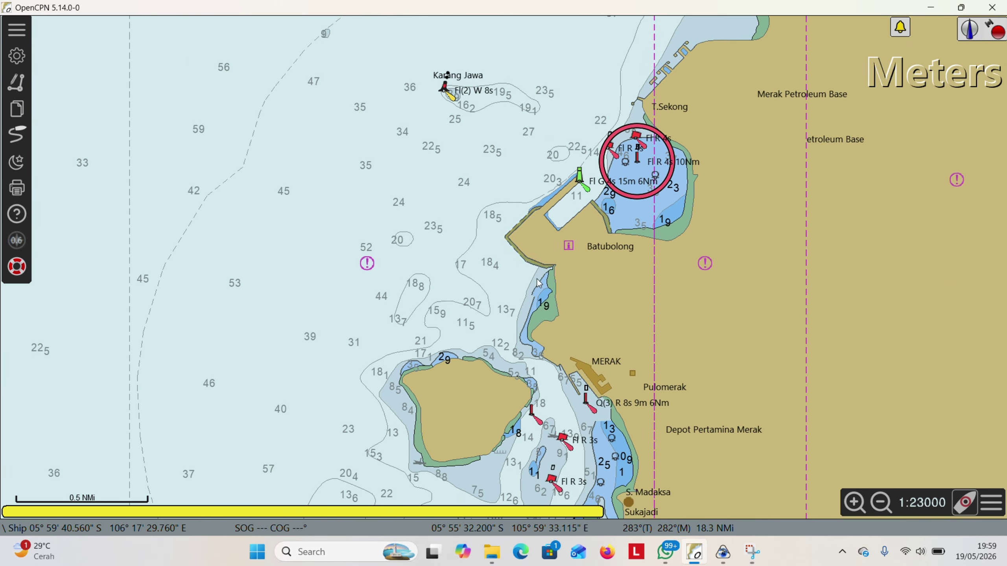
{"action": "scroll", "coordinate": [474, 278], "scroll_direction": "up", "scroll_amount": 2}
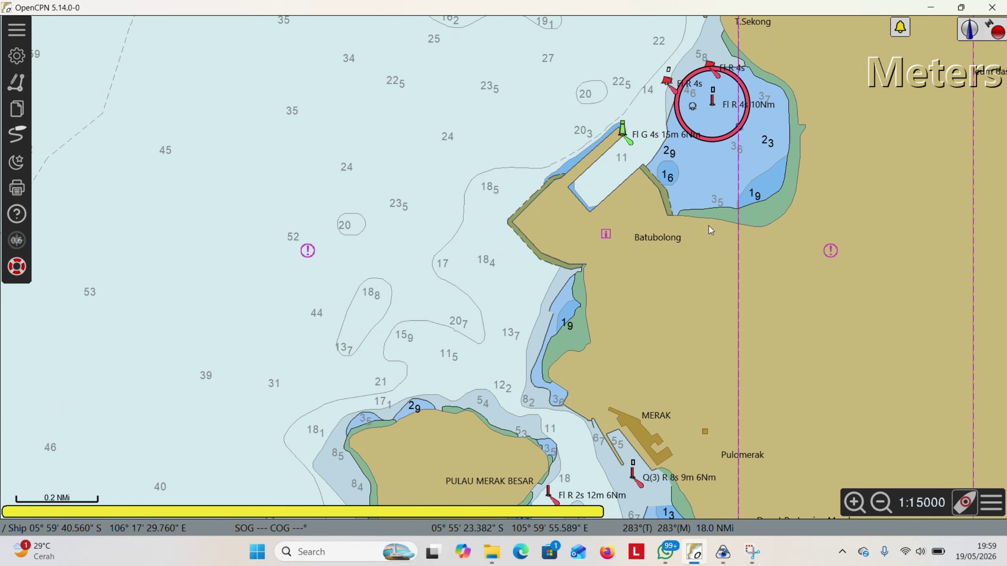
{"action": "left_click_drag", "start_coordinate": [709, 226], "coordinate": [651, 206]}
{"action": "left_click_drag", "start_coordinate": [598, 138], "coordinate": [409, 257]}
{"action": "scroll", "coordinate": [414, 258], "scroll_direction": "up", "scroll_amount": 2}
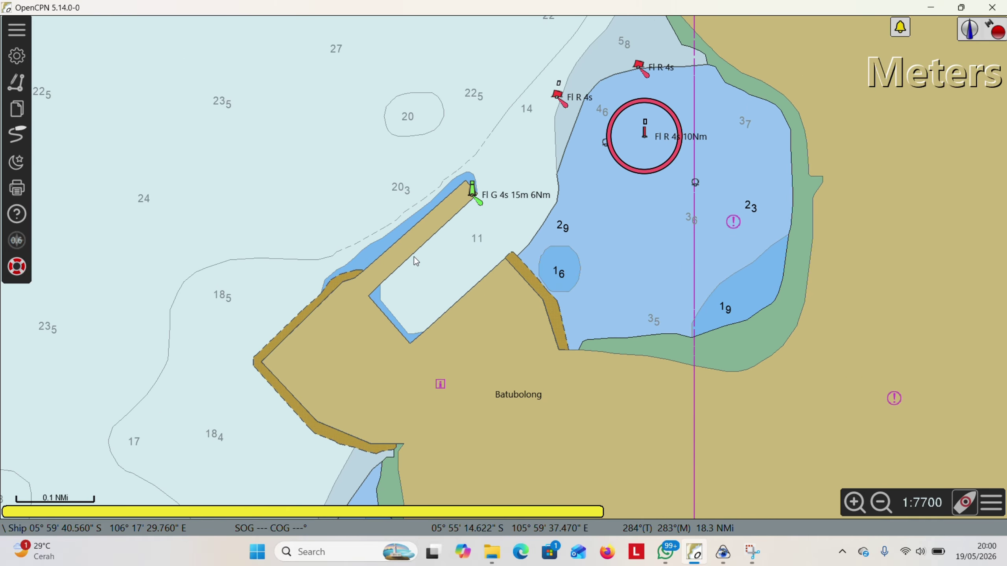
Survey the chart coverage from Merak along Sumatra and past Sri Lanka to the Arabian Sea
{"action": "scroll", "coordinate": [482, 248], "scroll_direction": "down", "scroll_amount": 1}
{"action": "left_click_drag", "start_coordinate": [199, 210], "coordinate": [438, 261]}
{"action": "scroll", "coordinate": [465, 261], "scroll_direction": "down", "scroll_amount": 2}
{"action": "scroll", "coordinate": [462, 302], "scroll_direction": "down", "scroll_amount": 6}
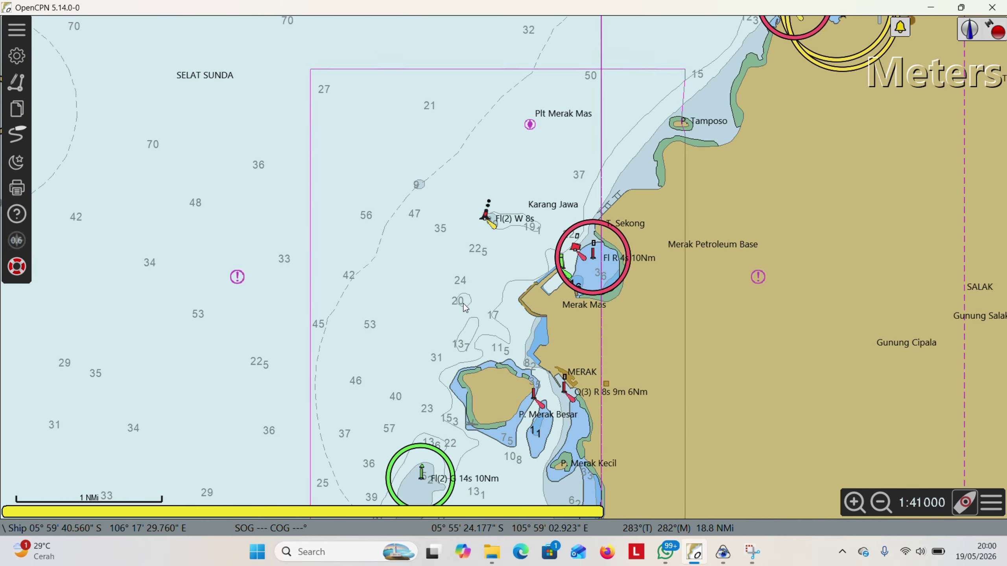
{"action": "scroll", "coordinate": [479, 299], "scroll_direction": "down", "scroll_amount": 5}
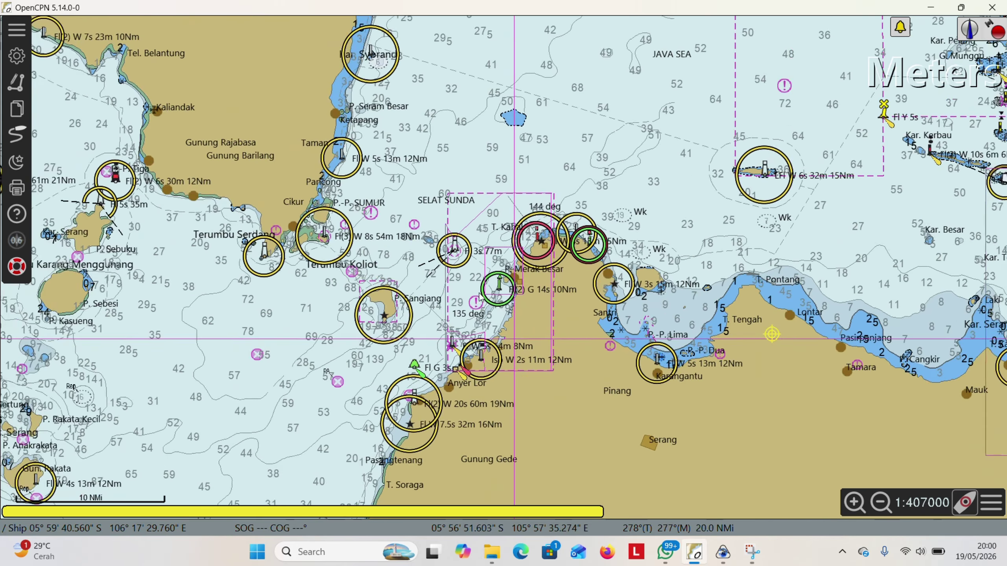
{"action": "scroll", "coordinate": [524, 400], "scroll_direction": "down", "scroll_amount": 2}
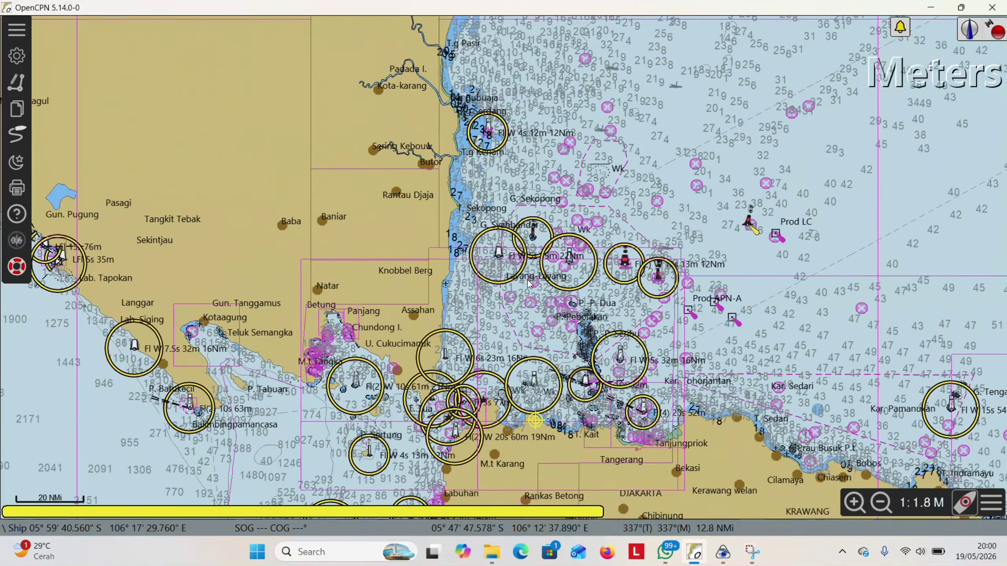
{"action": "scroll", "coordinate": [452, 310], "scroll_direction": "down", "scroll_amount": 3}
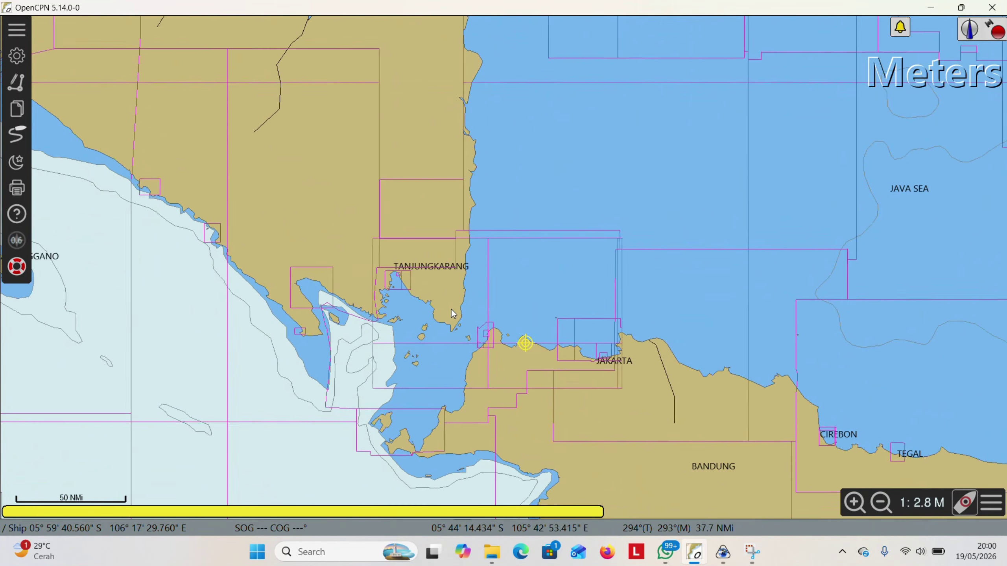
{"action": "left_click_drag", "start_coordinate": [347, 315], "coordinate": [594, 414]}
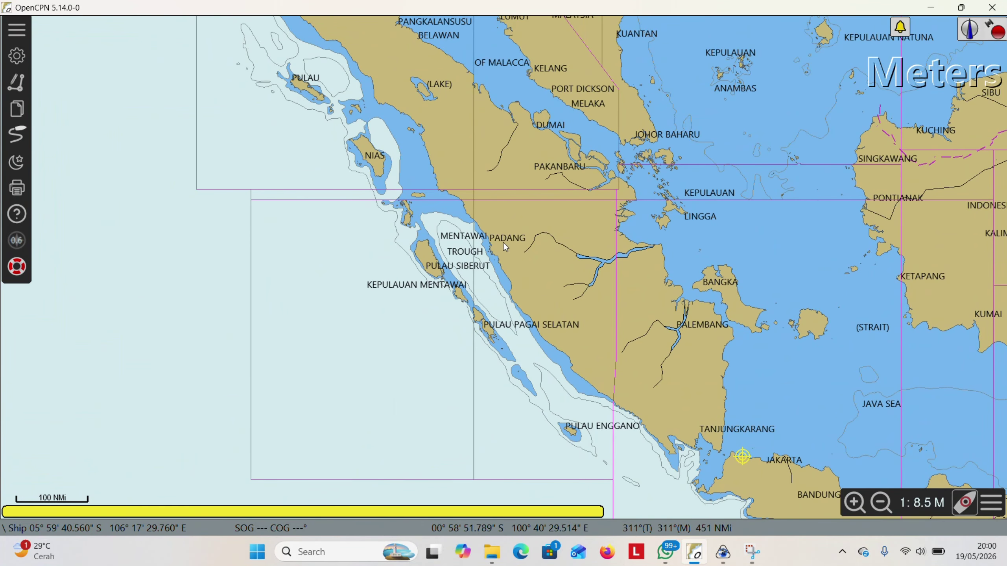
{"action": "left_click_drag", "start_coordinate": [504, 243], "coordinate": [828, 418]}
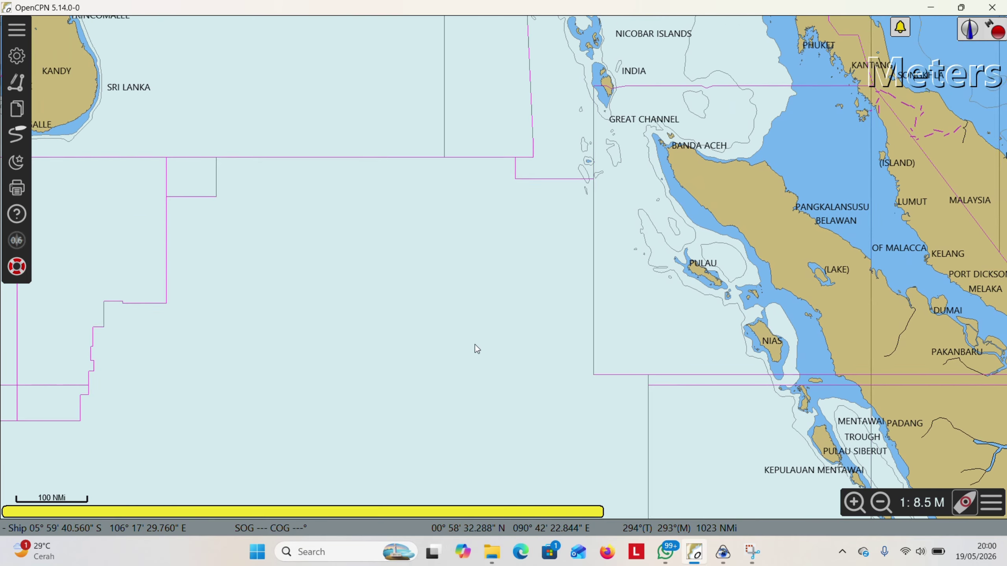
{"action": "left_click_drag", "start_coordinate": [474, 349], "coordinate": [735, 402]}
{"action": "scroll", "coordinate": [558, 348], "scroll_direction": "down", "scroll_amount": 3}
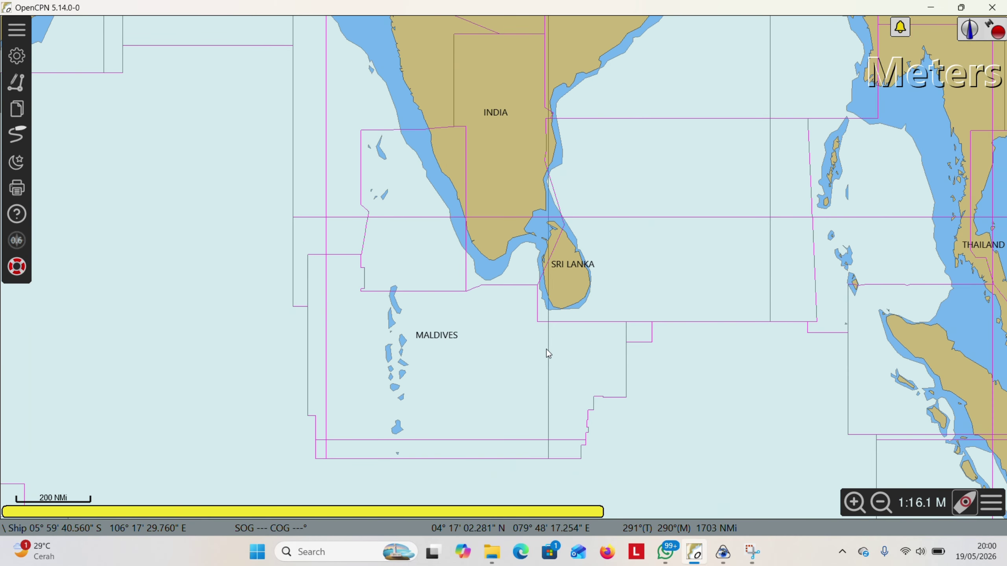
{"action": "left_click_drag", "start_coordinate": [464, 183], "coordinate": [715, 435]}
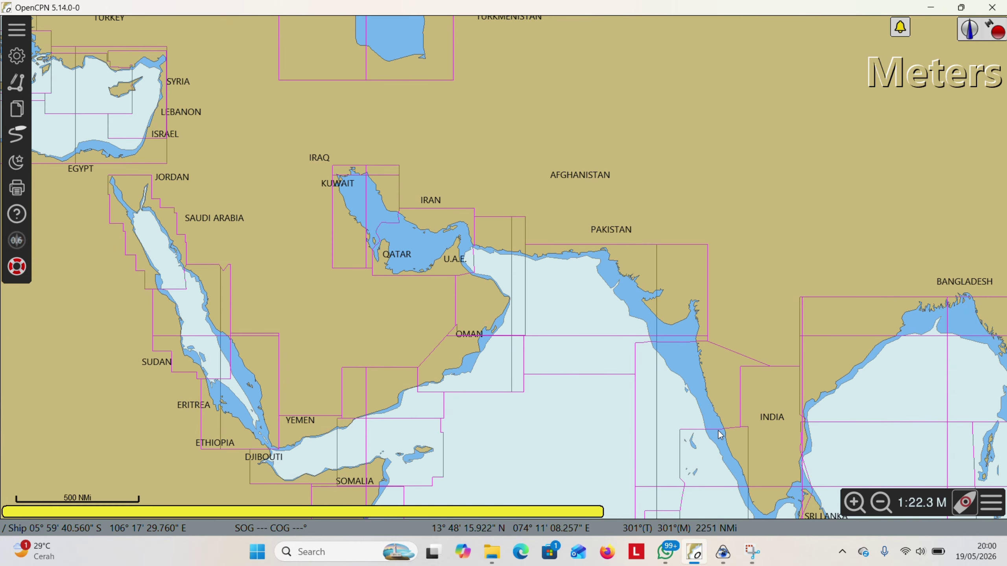
{"action": "left_click_drag", "start_coordinate": [308, 476], "coordinate": [347, 416]}
{"action": "left_click_drag", "start_coordinate": [625, 189], "coordinate": [594, 247]}
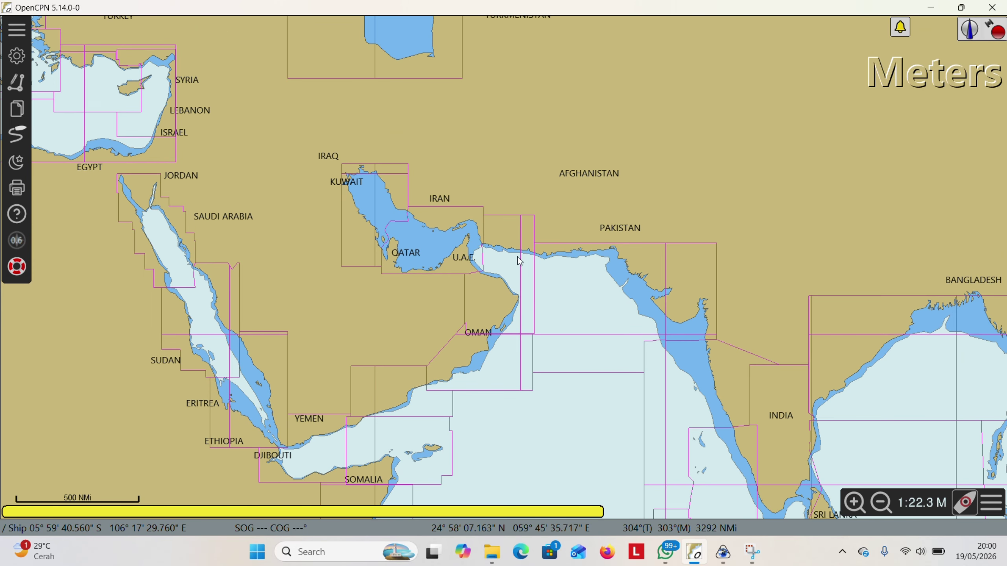
Examine the chart detail of the Gulf of Oman and the Strait of Hormuz
{"action": "scroll", "coordinate": [468, 266], "scroll_direction": "up", "scroll_amount": 4}
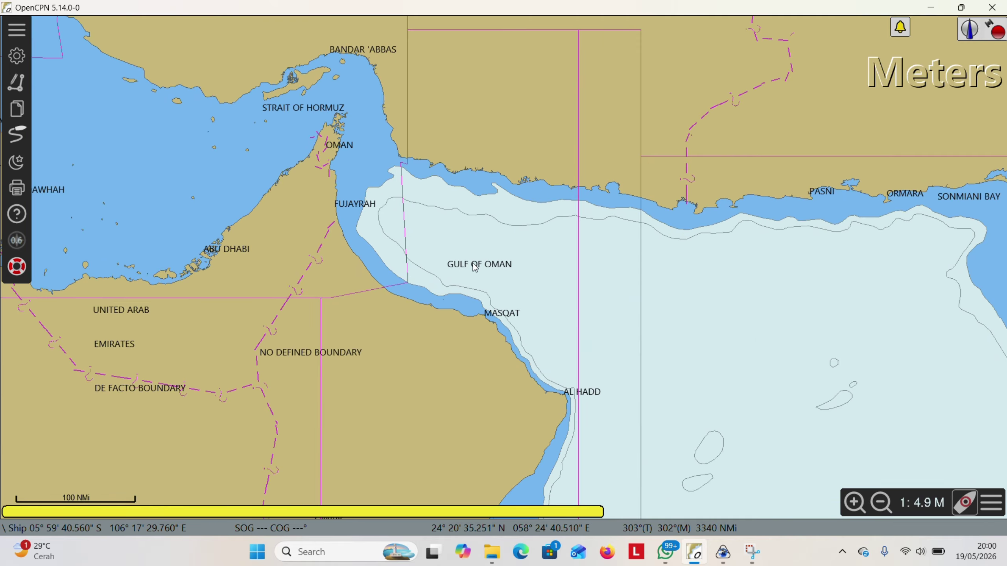
{"action": "scroll", "coordinate": [467, 268], "scroll_direction": "down", "scroll_amount": 3}
{"action": "scroll", "coordinate": [467, 271], "scroll_direction": "up", "scroll_amount": 3}
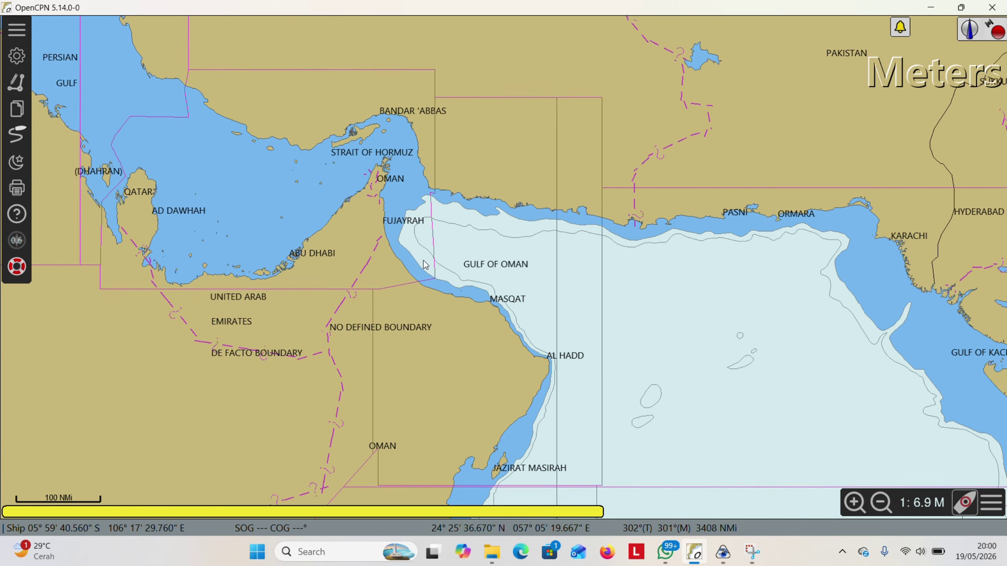
{"action": "left_click_drag", "start_coordinate": [455, 294], "coordinate": [464, 364]}
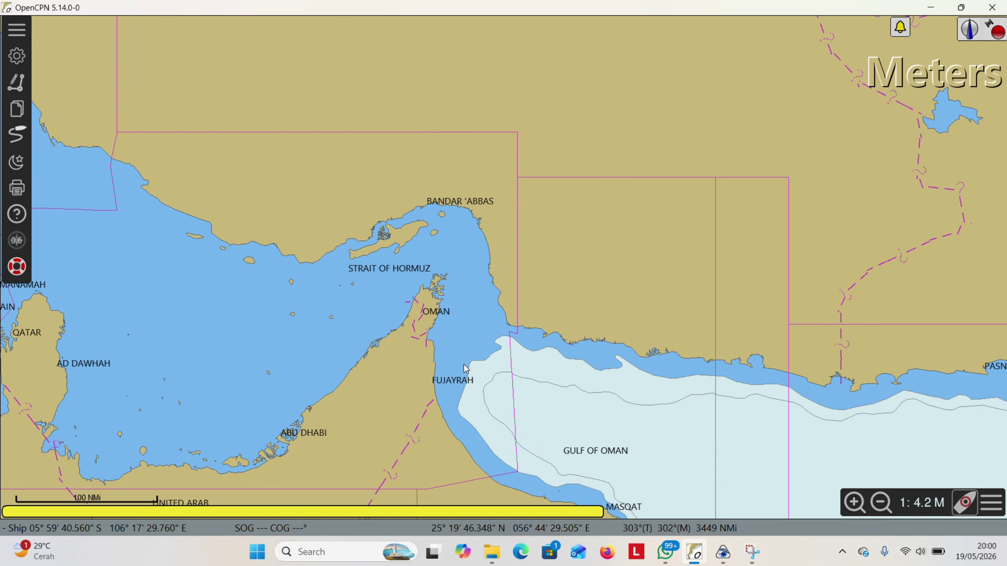
{"action": "scroll", "coordinate": [455, 309], "scroll_direction": "up", "scroll_amount": 3}
{"action": "scroll", "coordinate": [454, 309], "scroll_direction": "up", "scroll_amount": 2}
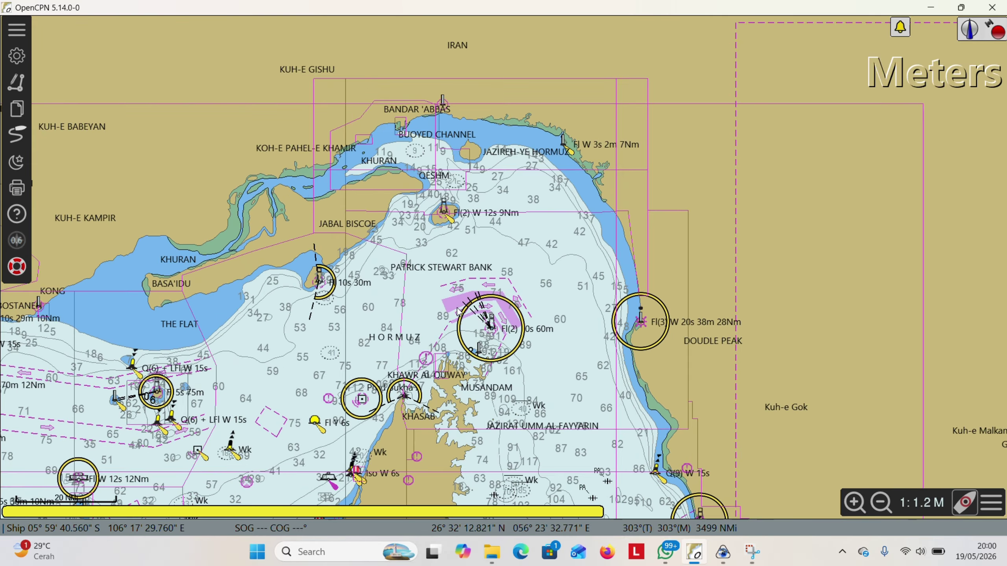
{"action": "scroll", "coordinate": [448, 306], "scroll_direction": "up", "scroll_amount": 1}
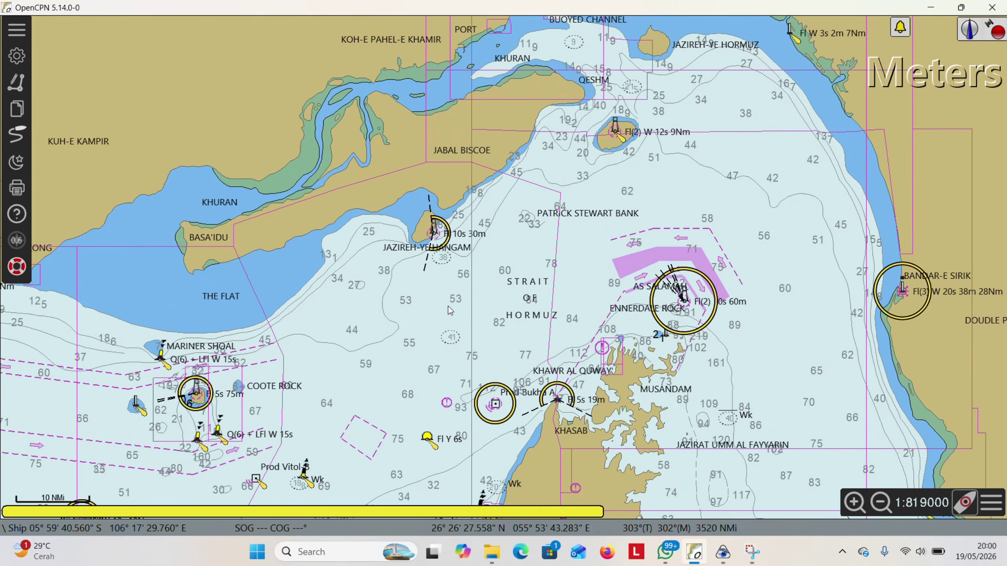
{"action": "scroll", "coordinate": [466, 317], "scroll_direction": "up", "scroll_amount": 1}
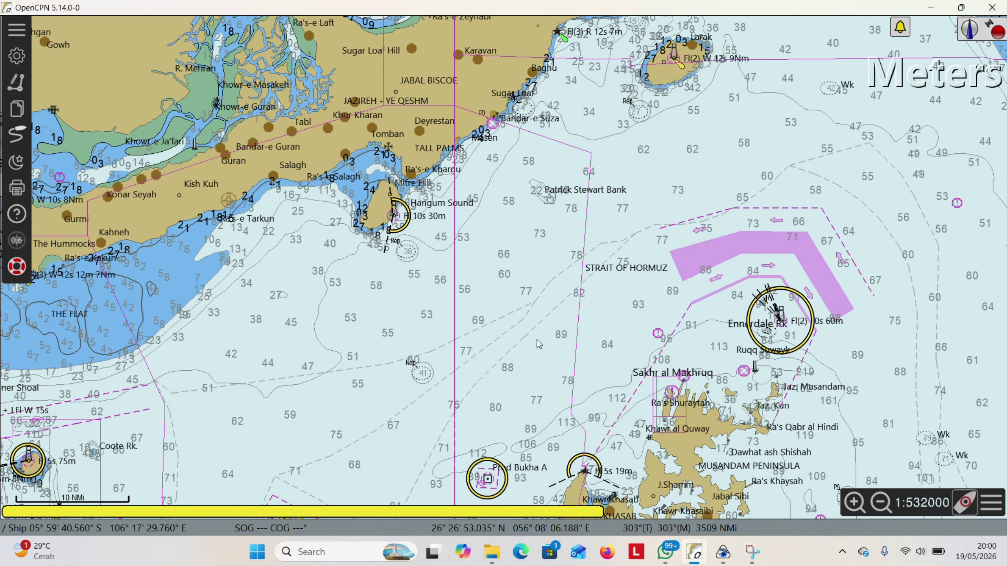
Inspect the soundings and coastline around Qeshm and Hengam islands
{"action": "left_click_drag", "start_coordinate": [537, 340], "coordinate": [626, 360]}
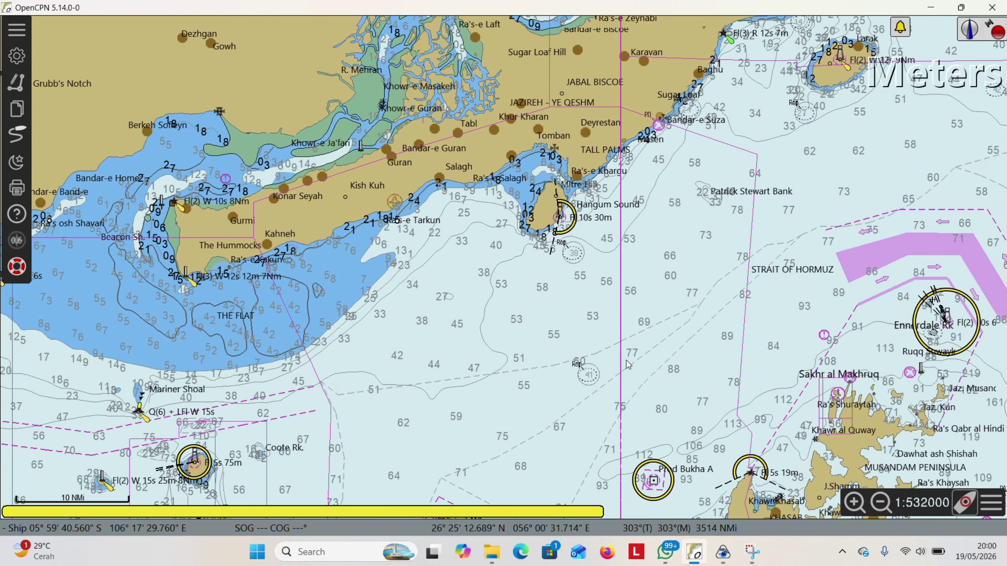
{"action": "scroll", "coordinate": [475, 111], "scroll_direction": "up", "scroll_amount": 3}
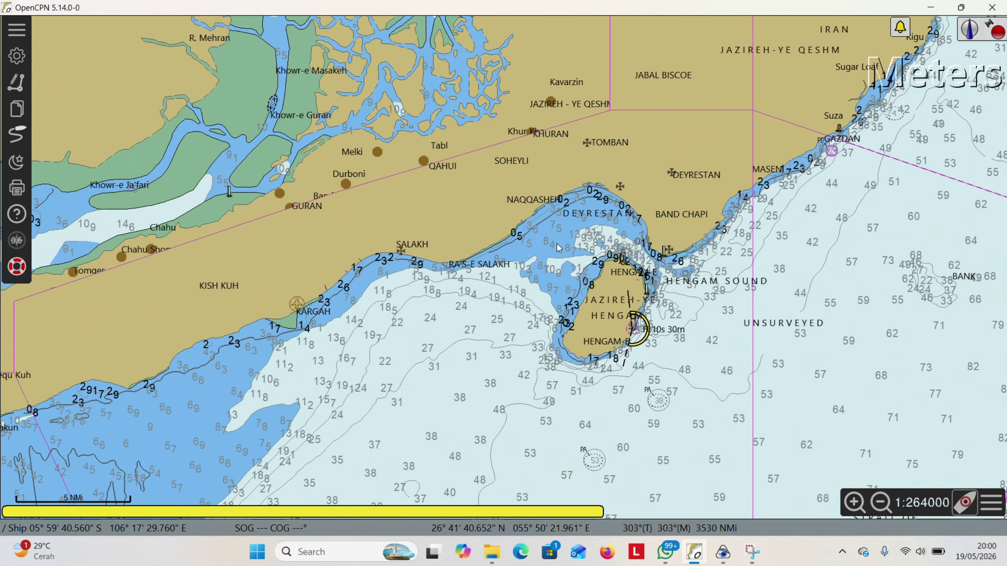
{"action": "left_click_drag", "start_coordinate": [567, 264], "coordinate": [422, 309]}
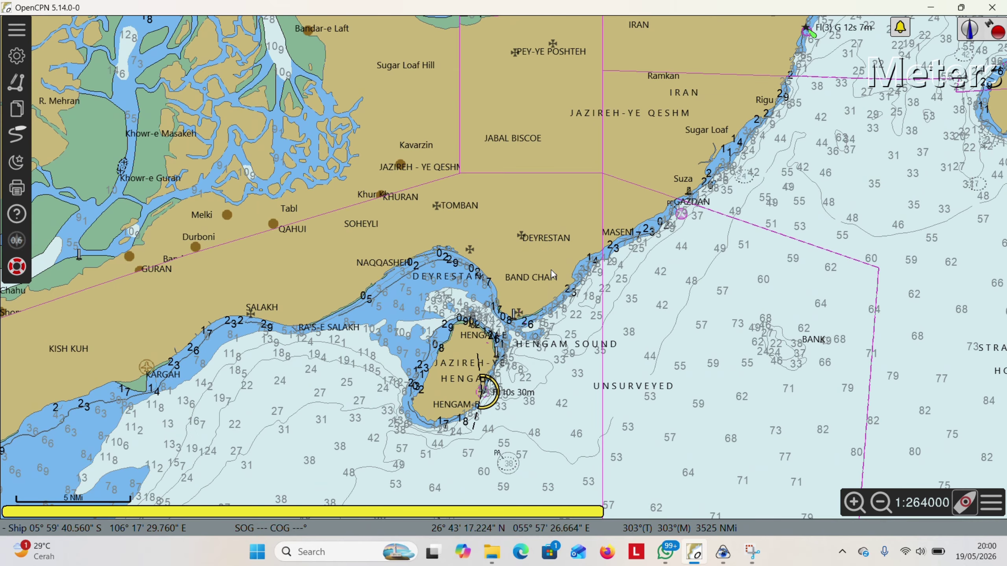
{"action": "left_click_drag", "start_coordinate": [505, 210], "coordinate": [539, 399]}
{"action": "scroll", "coordinate": [488, 322], "scroll_direction": "down", "scroll_amount": 3}
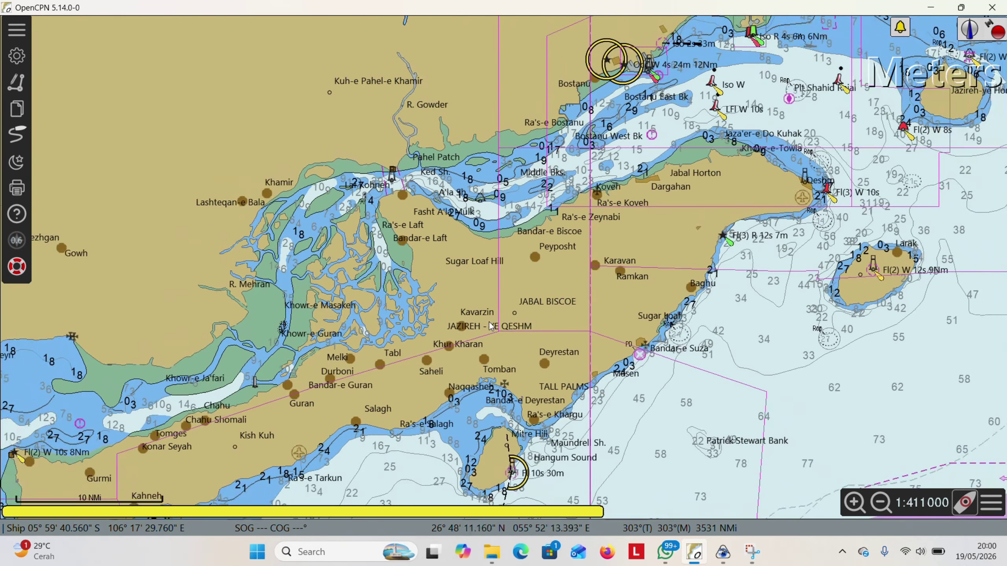
Review the chart coverage out to world scale, and inspect the Sunda Strait around Rimau Balak, Kandang and Sangiang
{"action": "scroll", "coordinate": [495, 337], "scroll_direction": "down", "scroll_amount": 8}
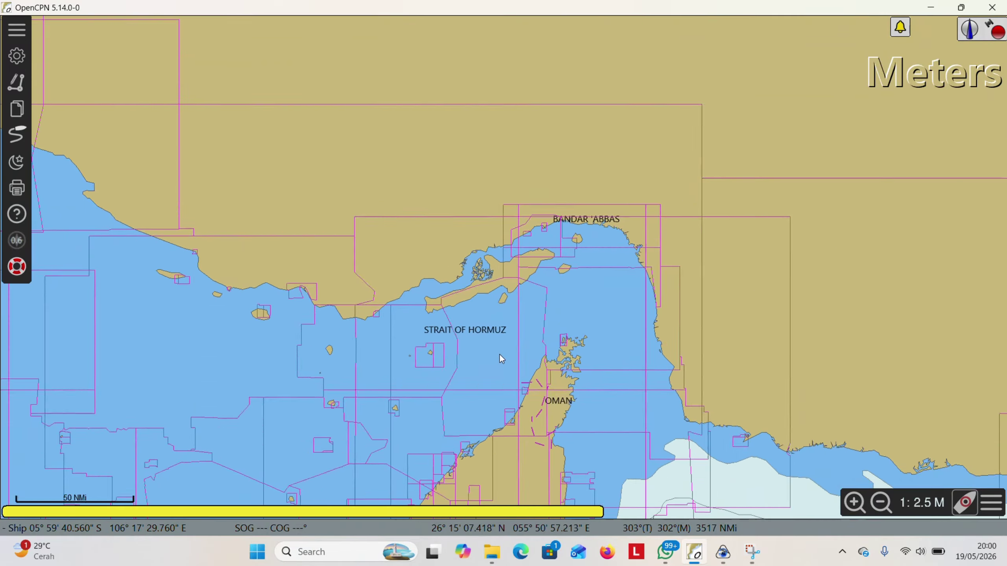
{"action": "scroll", "coordinate": [604, 386], "scroll_direction": "down", "scroll_amount": 5}
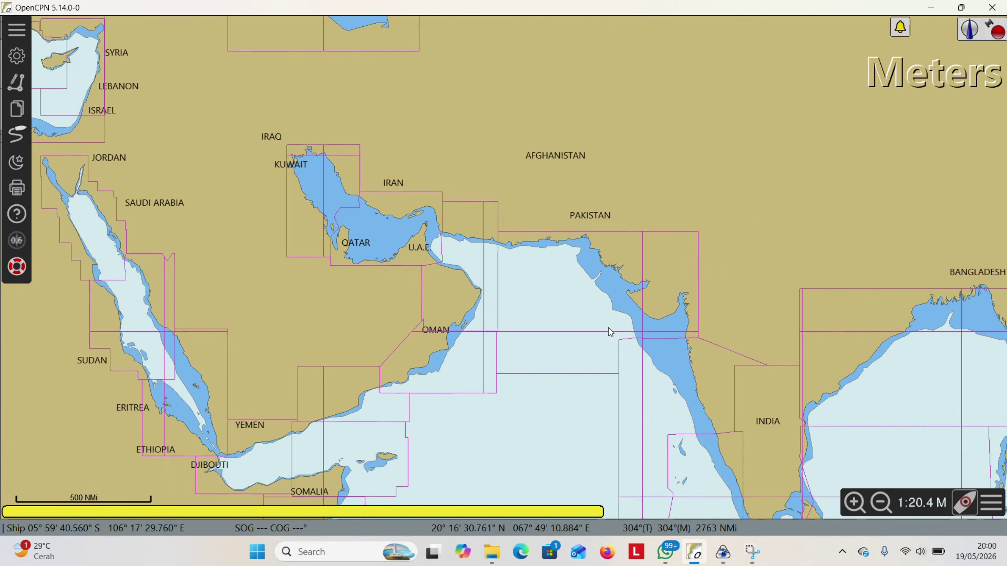
{"action": "scroll", "coordinate": [656, 384], "scroll_direction": "down", "scroll_amount": 3}
{"action": "scroll", "coordinate": [588, 335], "scroll_direction": "up", "scroll_amount": 3}
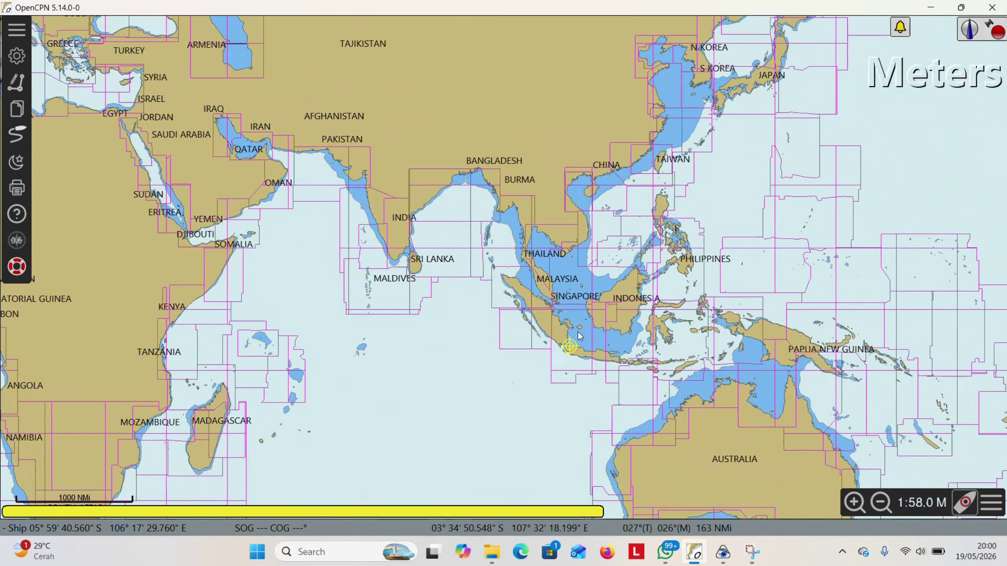
{"action": "scroll", "coordinate": [588, 335], "scroll_direction": "up", "scroll_amount": 5}
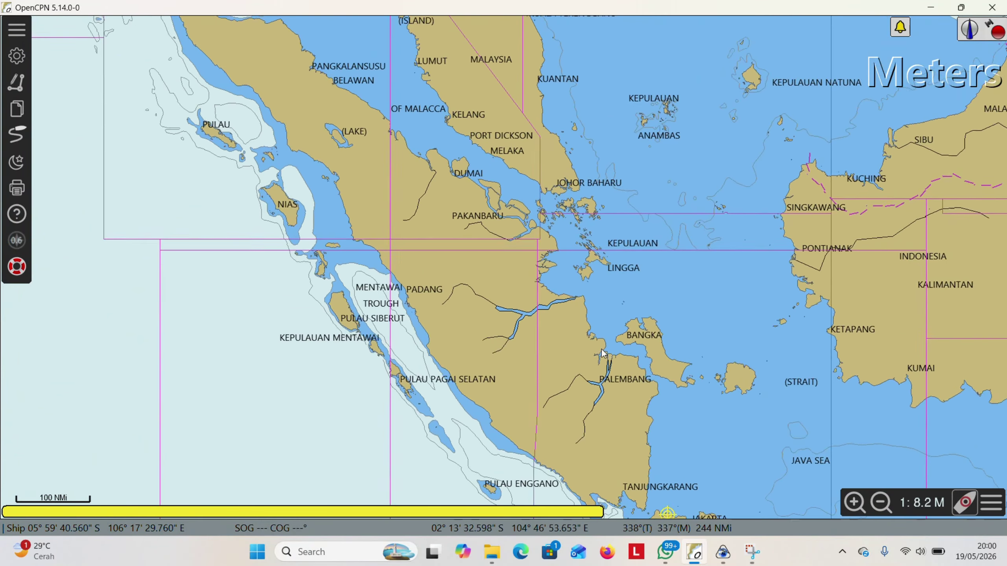
{"action": "scroll", "coordinate": [535, 248], "scroll_direction": "up", "scroll_amount": 4}
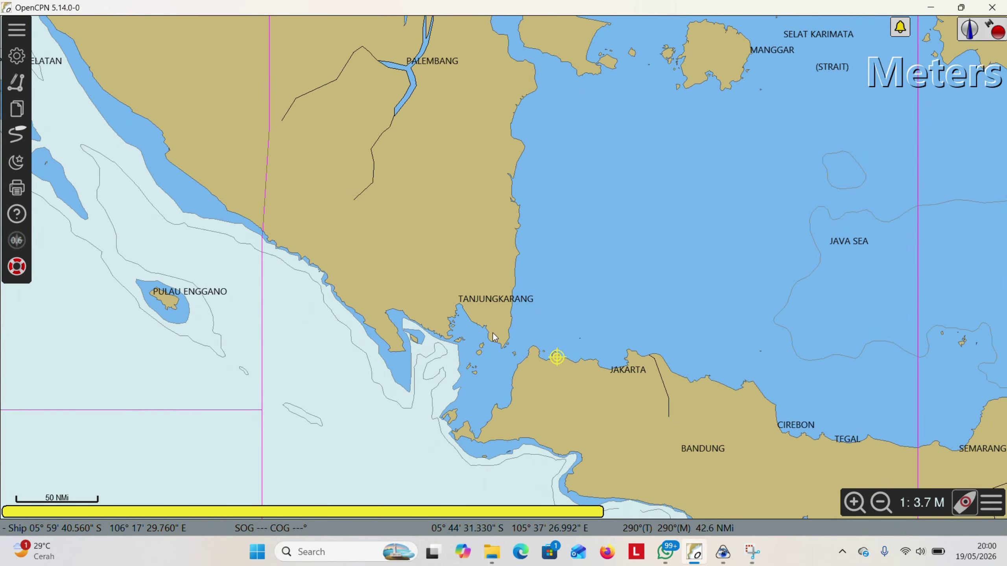
{"action": "scroll", "coordinate": [485, 349], "scroll_direction": "up", "scroll_amount": 2}
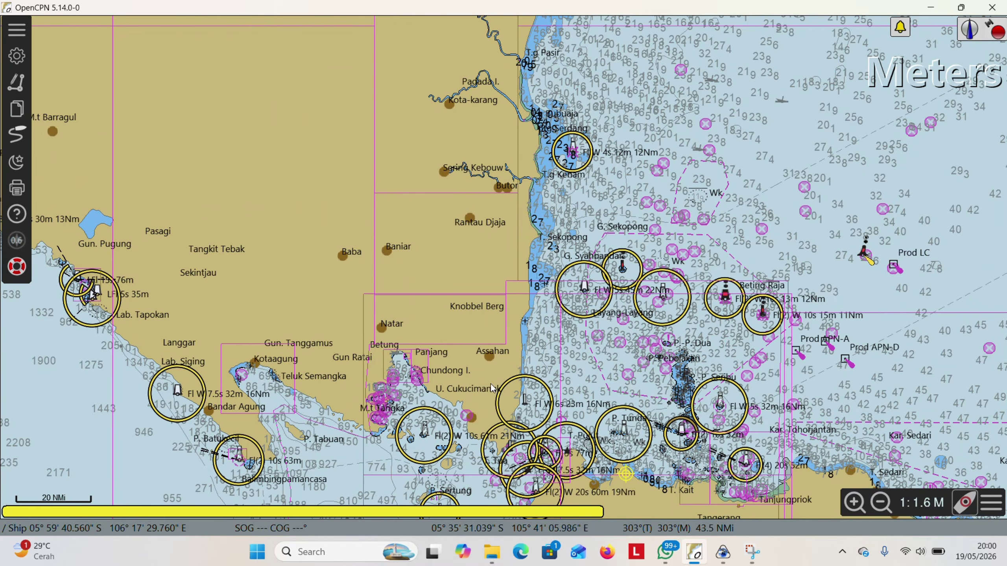
{"action": "scroll", "coordinate": [439, 268], "scroll_direction": "up", "scroll_amount": 3}
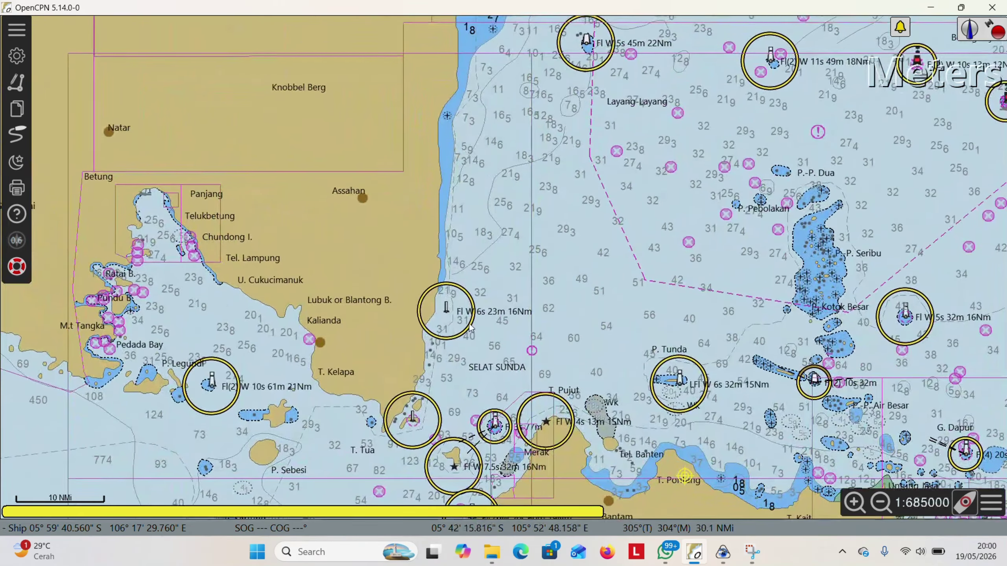
{"action": "scroll", "coordinate": [440, 314], "scroll_direction": "up", "scroll_amount": 1}
{"action": "scroll", "coordinate": [412, 342], "scroll_direction": "up", "scroll_amount": 2}
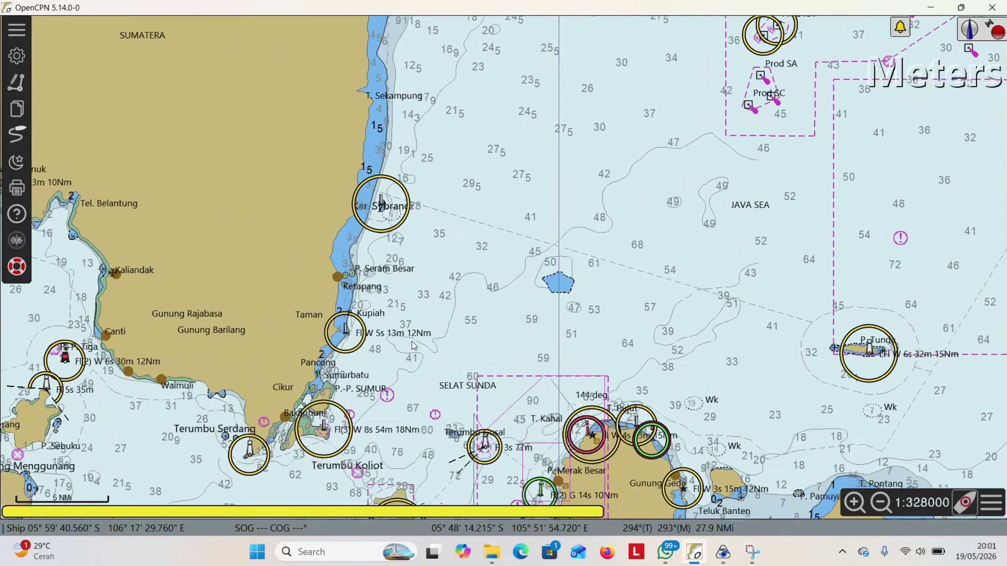
{"action": "scroll", "coordinate": [412, 301], "scroll_direction": "up", "scroll_amount": 2}
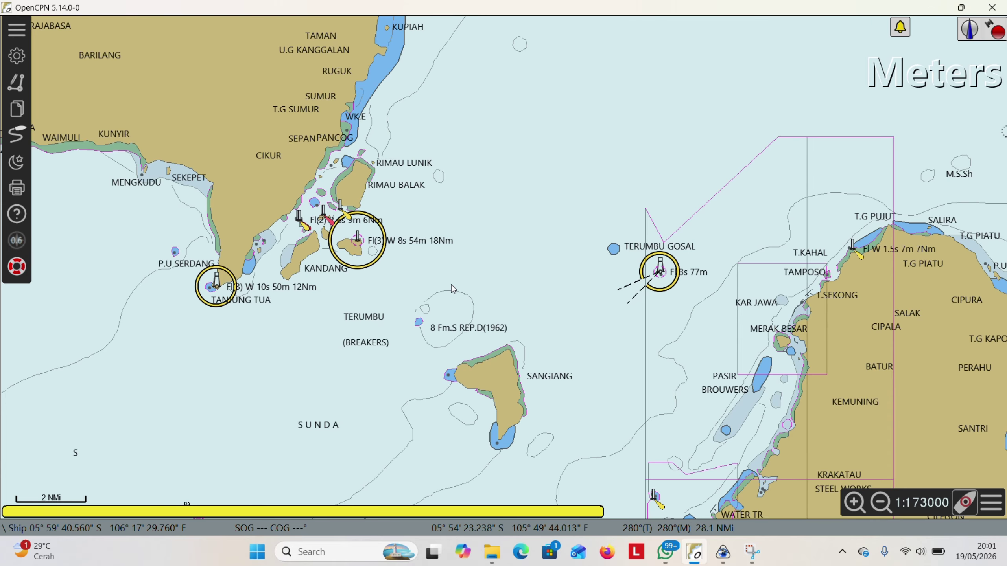
{"action": "scroll", "coordinate": [458, 287], "scroll_direction": "up", "scroll_amount": 3}
{"action": "left_click_drag", "start_coordinate": [262, 271], "coordinate": [366, 282]}
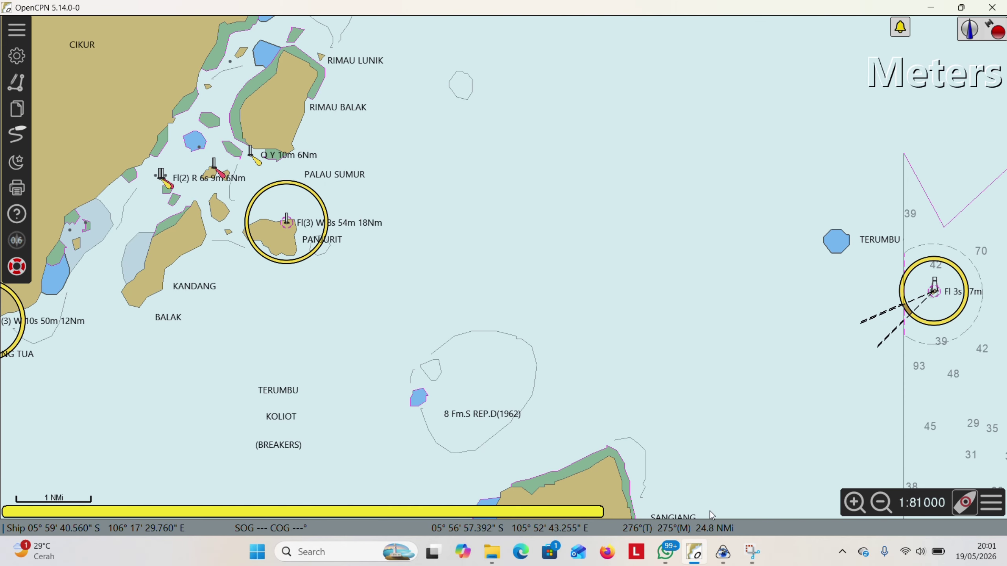
Switch to SAS.Planet and examine the Navionics marine charts around the Kandangbalak, Rimaubalak and Sangiang islands
{"action": "left_click", "coordinate": [723, 552]}
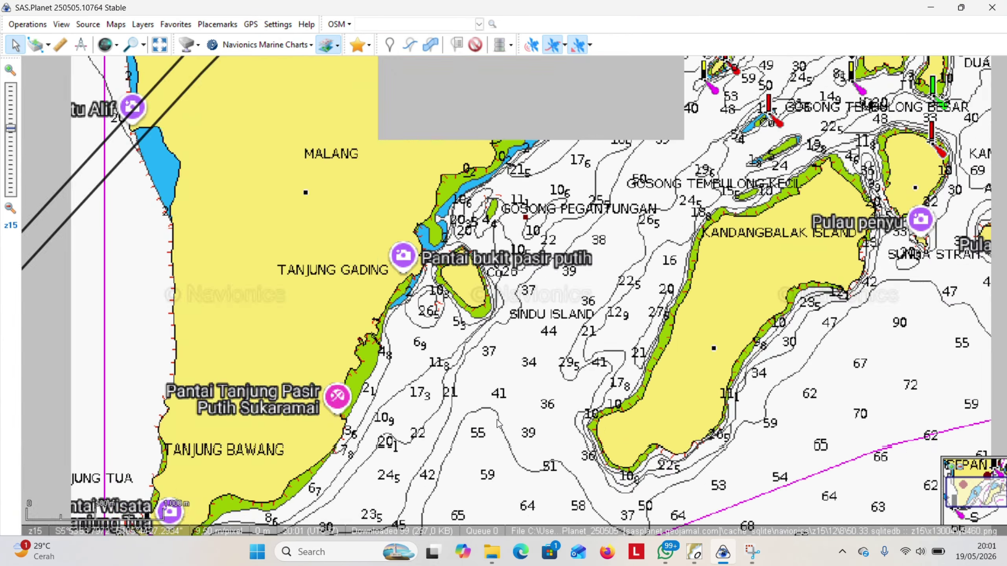
{"action": "scroll", "coordinate": [497, 420], "scroll_direction": "down", "scroll_amount": 1}
{"action": "left_click_drag", "start_coordinate": [617, 370], "coordinate": [456, 241]}
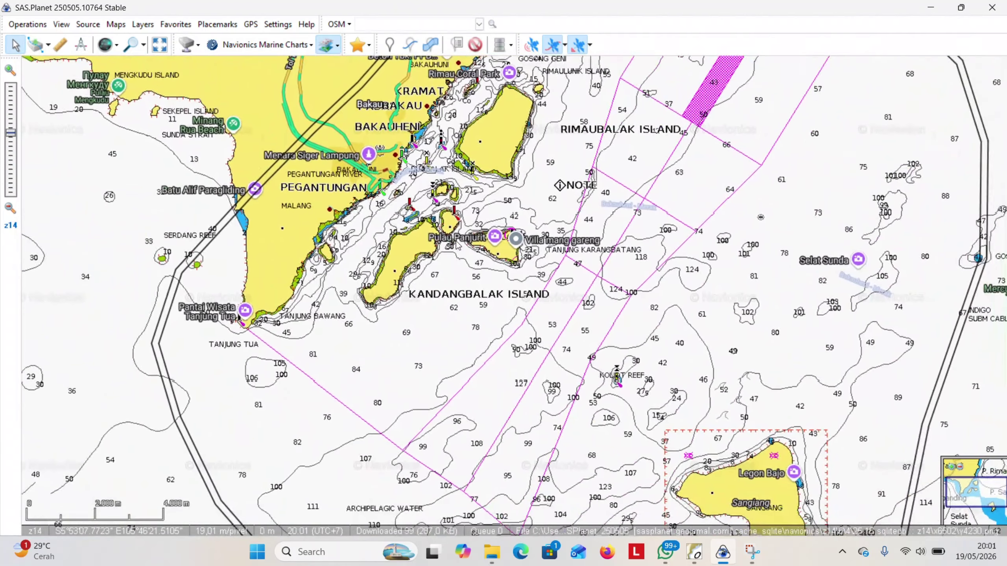
{"action": "left_click_drag", "start_coordinate": [545, 234], "coordinate": [524, 282]}
{"action": "scroll", "coordinate": [361, 321], "scroll_direction": "down", "scroll_amount": 1}
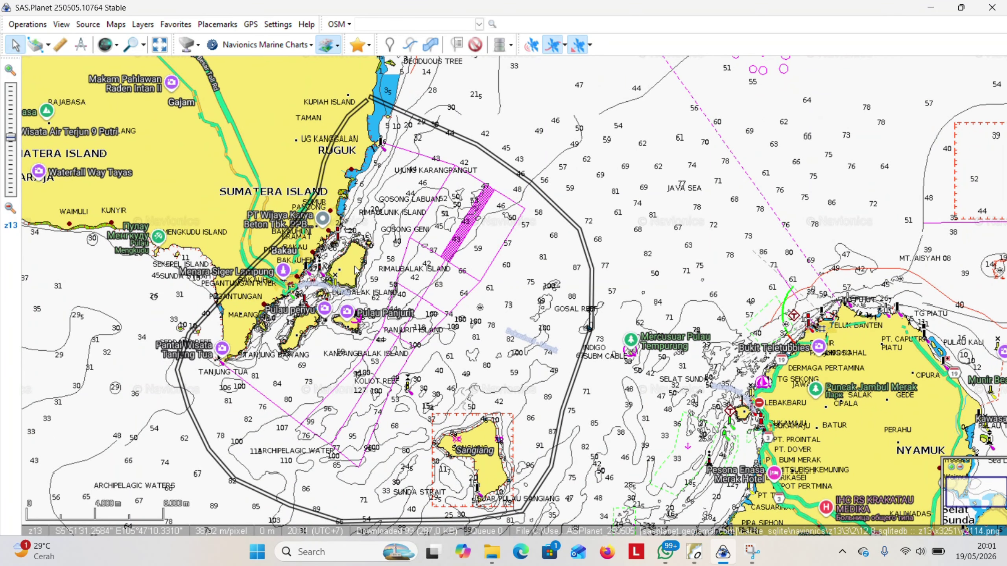
{"action": "scroll", "coordinate": [403, 273], "scroll_direction": "up", "scroll_amount": 1}
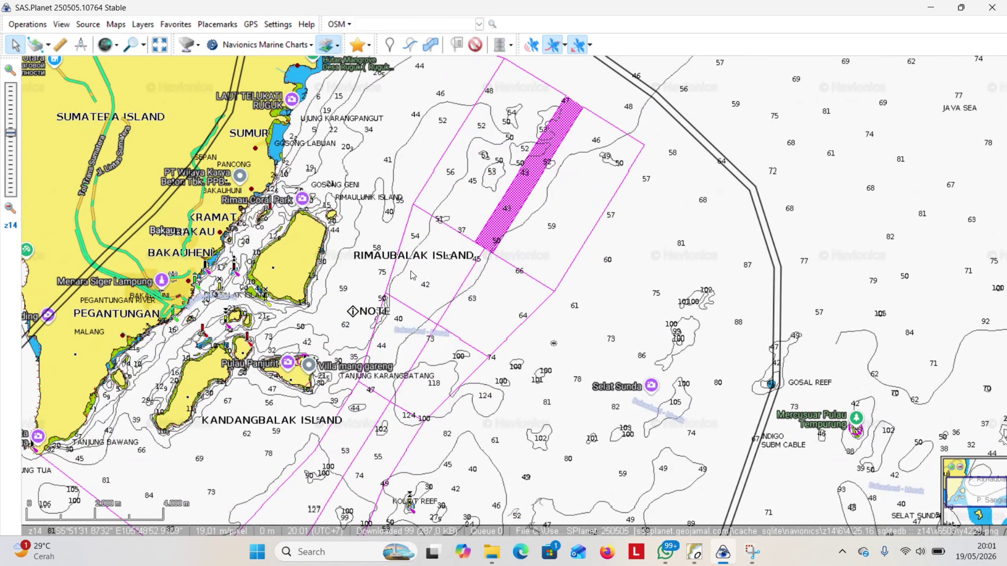
{"action": "scroll", "coordinate": [375, 314], "scroll_direction": "down", "scroll_amount": 1}
{"action": "scroll", "coordinate": [466, 300], "scroll_direction": "up", "scroll_amount": 2}
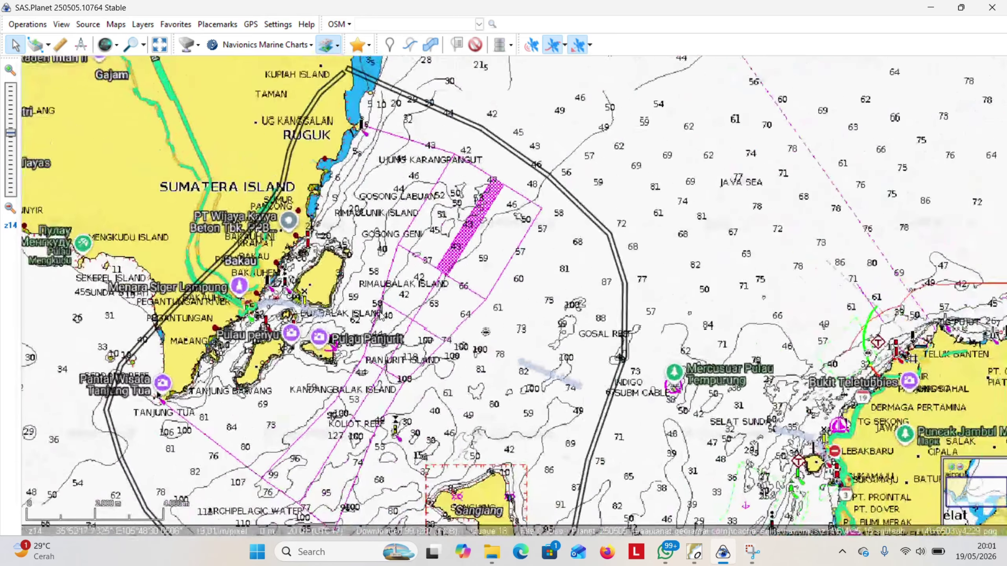
Inspect the soundings and submarine cable east of Rimaubalak and Panjurit islands, and the Sunda Strait across to Java
{"action": "scroll", "coordinate": [466, 300], "scroll_direction": "up", "scroll_amount": 1}
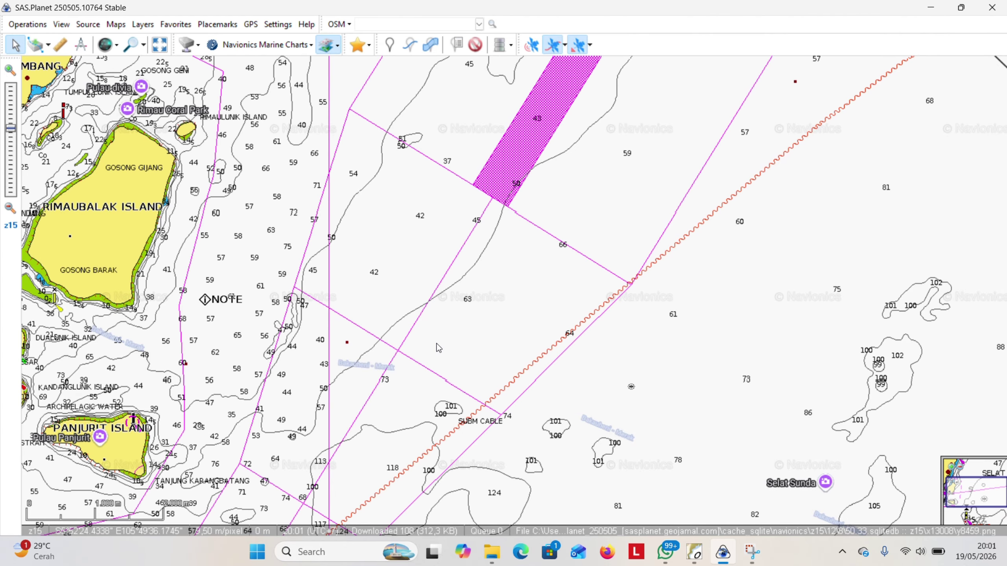
{"action": "scroll", "coordinate": [437, 345], "scroll_direction": "down", "scroll_amount": 1}
{"action": "scroll", "coordinate": [455, 351], "scroll_direction": "up", "scroll_amount": 1}
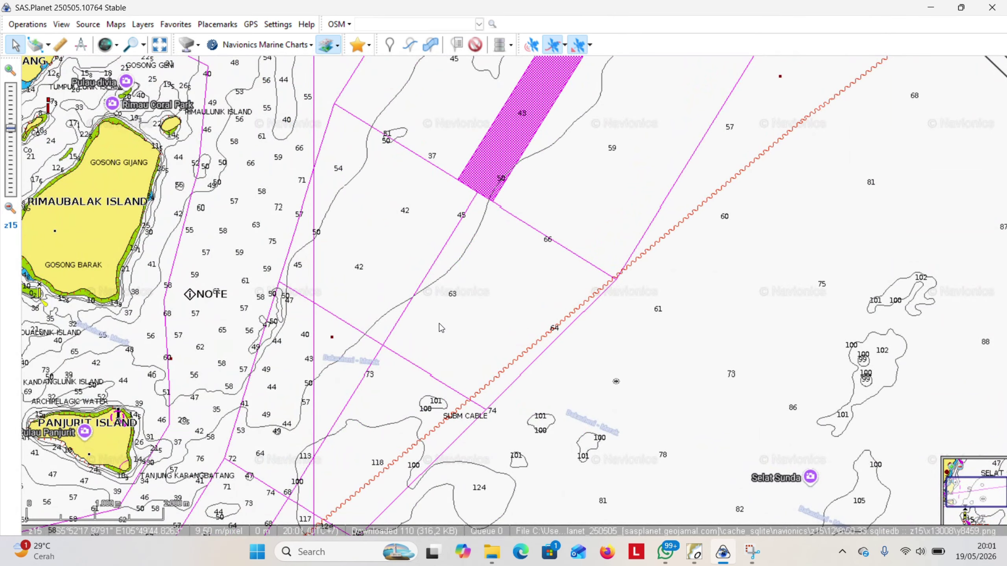
{"action": "left_click_drag", "start_coordinate": [440, 325], "coordinate": [451, 245]}
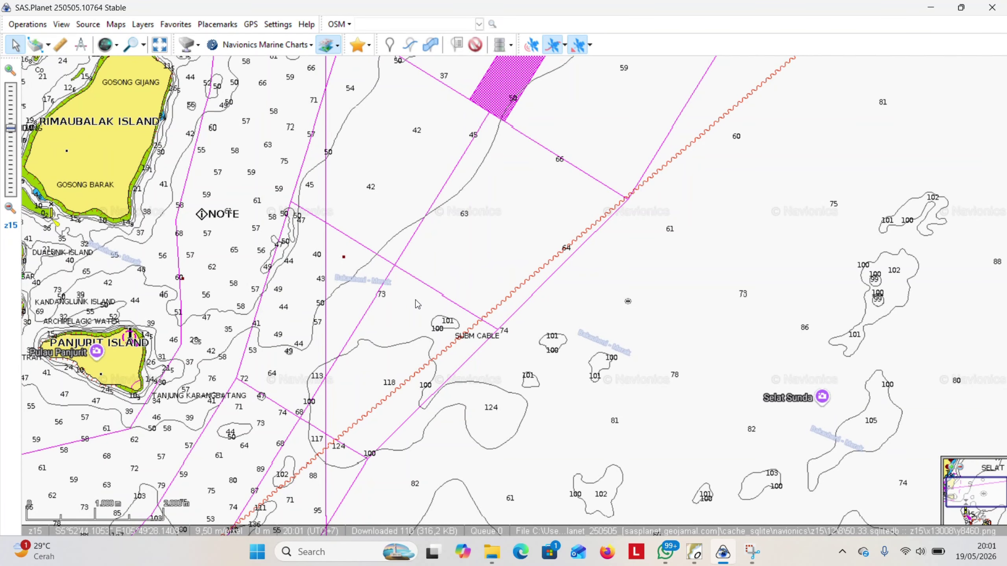
{"action": "scroll", "coordinate": [415, 304], "scroll_direction": "down", "scroll_amount": 1}
{"action": "scroll", "coordinate": [397, 325], "scroll_direction": "up", "scroll_amount": 1}
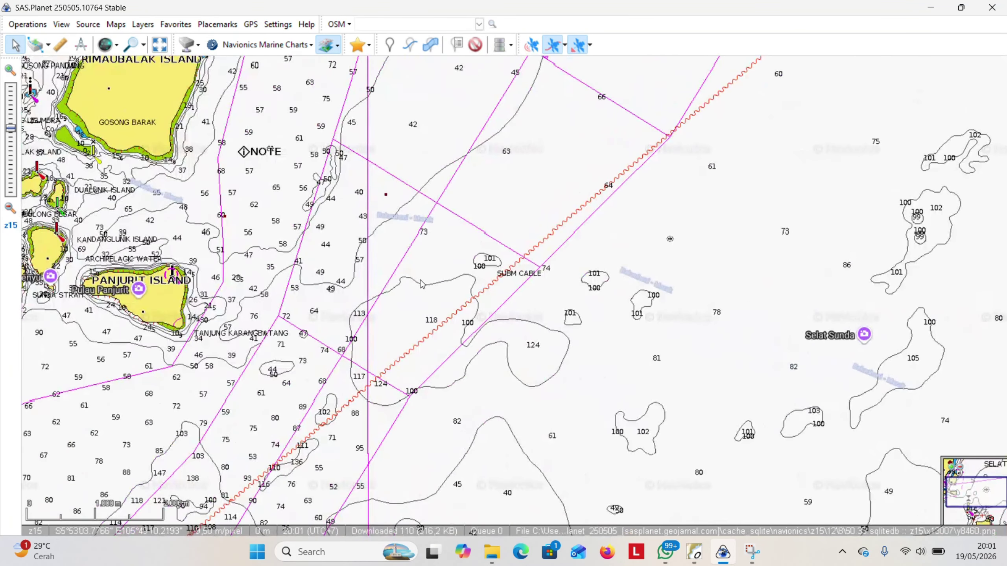
{"action": "scroll", "coordinate": [364, 308], "scroll_direction": "down", "scroll_amount": 1}
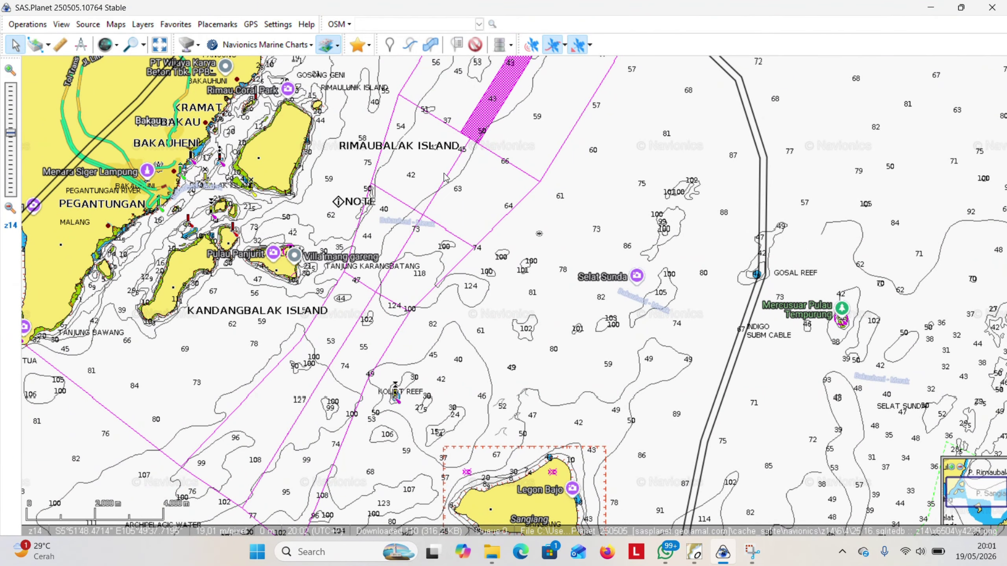
{"action": "scroll", "coordinate": [500, 138], "scroll_direction": "down", "scroll_amount": 1}
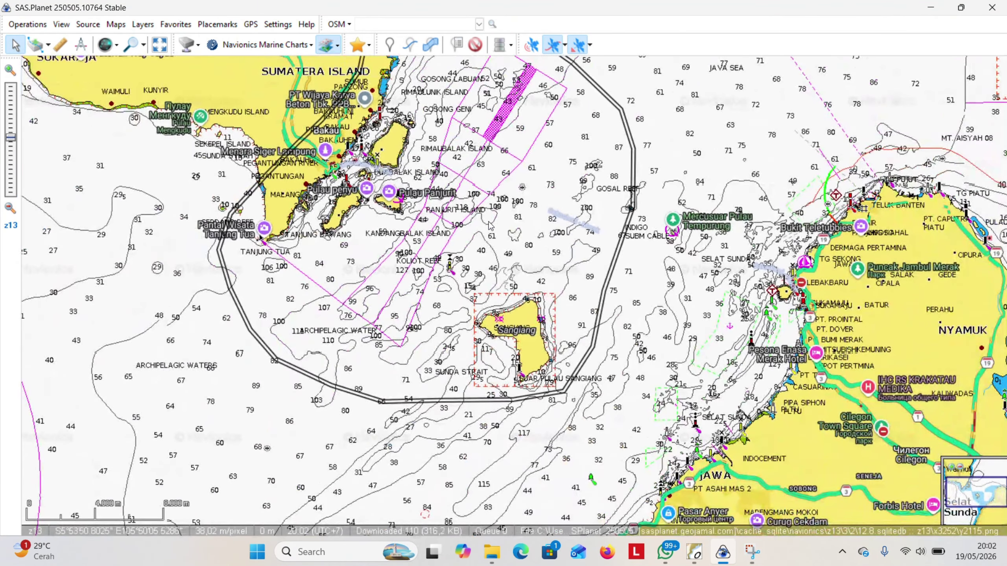
{"action": "left_click_drag", "start_coordinate": [491, 204], "coordinate": [486, 246]}
{"action": "scroll", "coordinate": [491, 243], "scroll_direction": "down", "scroll_amount": 1}
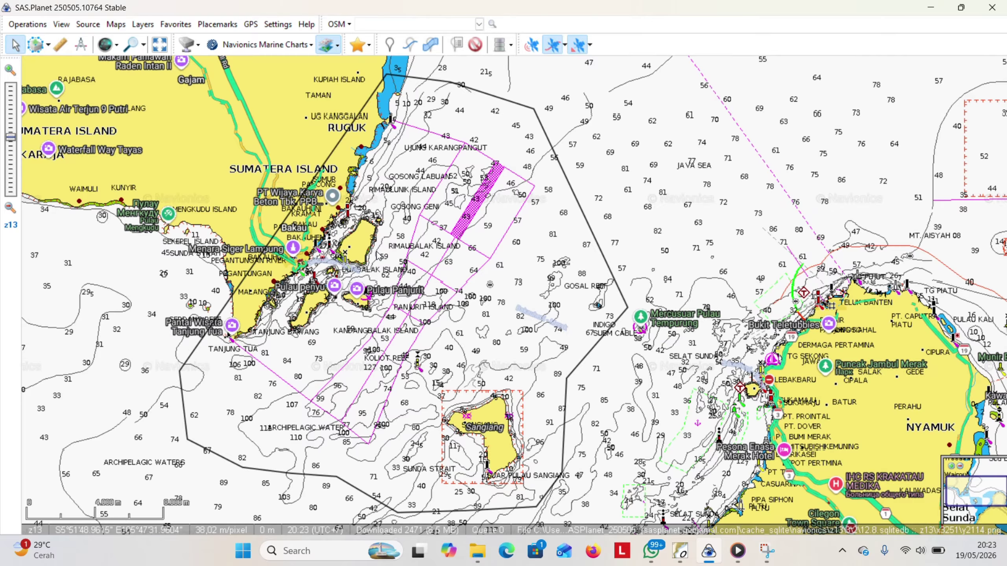
Check the Water maps choice, Navionics Marine Charts, and the Transport overlay choice, Google Maps - Traffic
{"action": "left_click", "coordinate": [252, 45]}
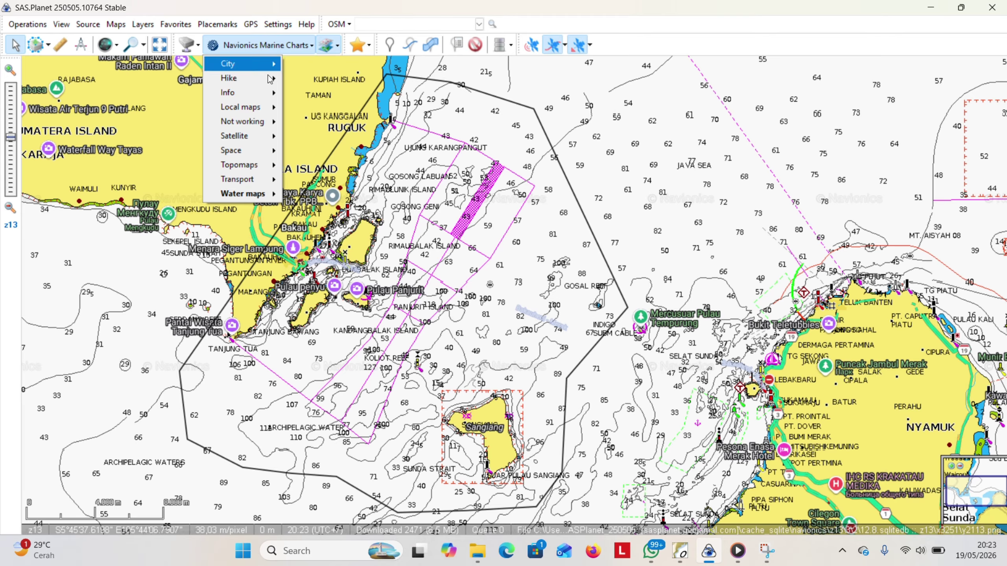
{"action": "mouse_move", "coordinate": [256, 195]}
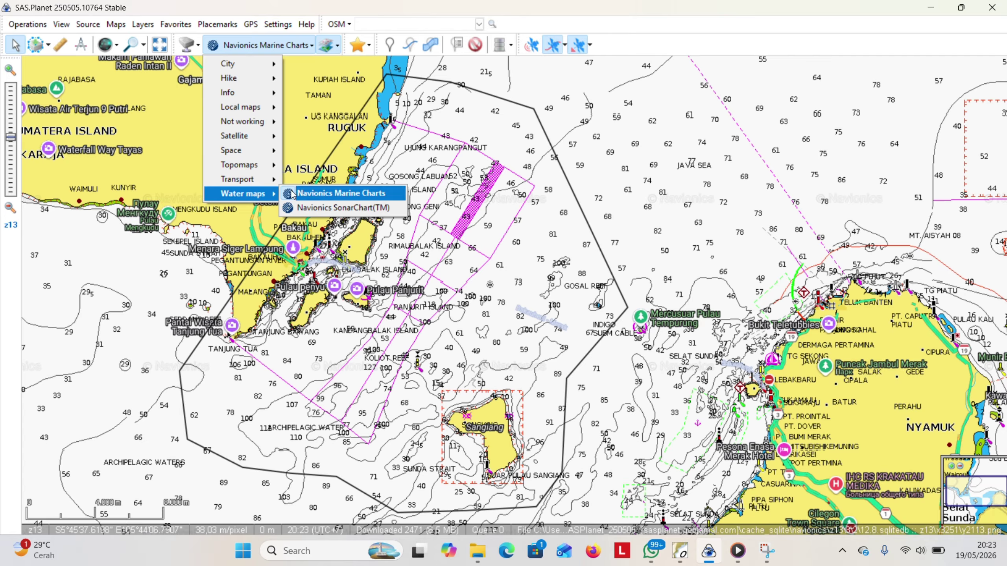
{"action": "mouse_move", "coordinate": [333, 49]}
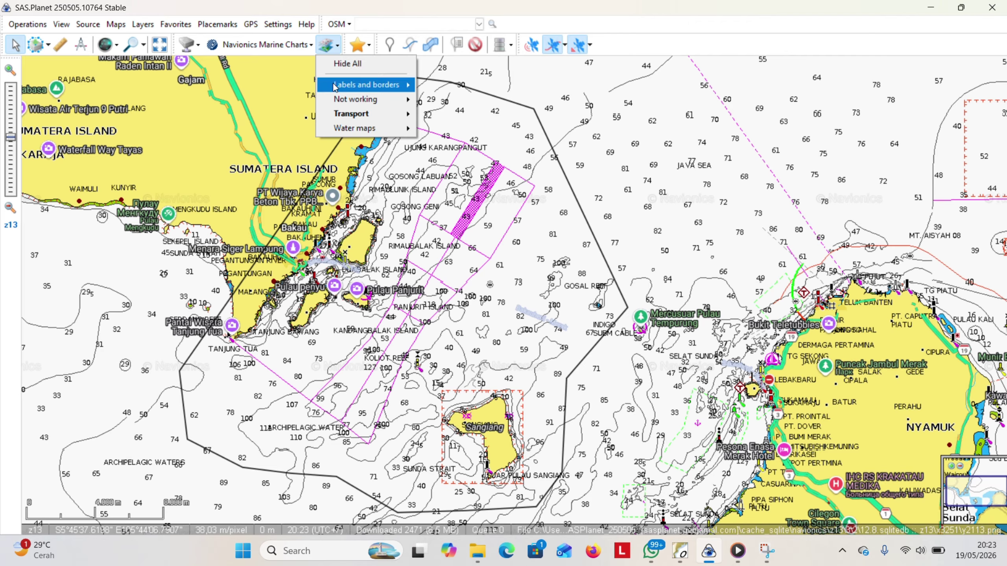
{"action": "mouse_move", "coordinate": [396, 115]}
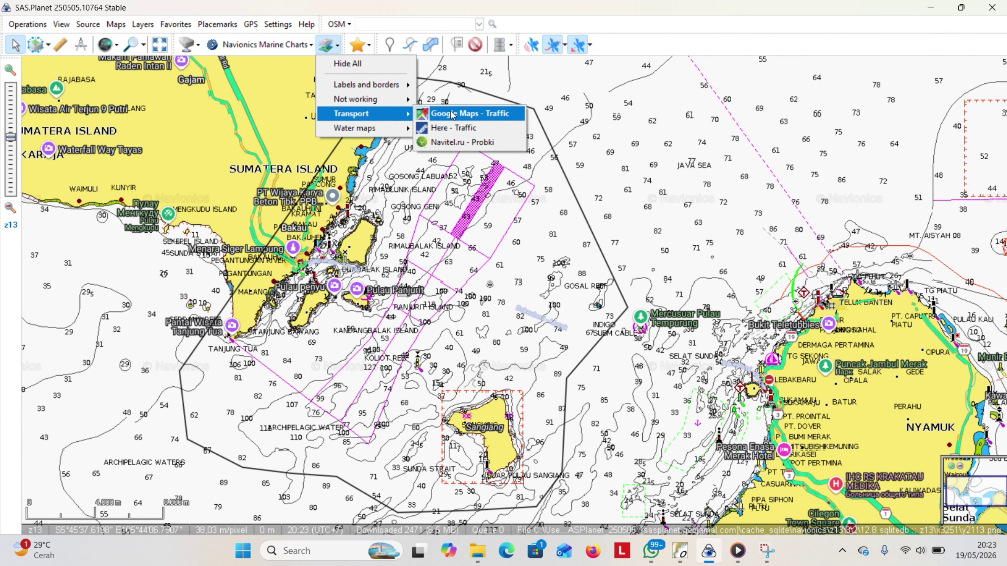
{"action": "left_click", "coordinate": [458, 91]}
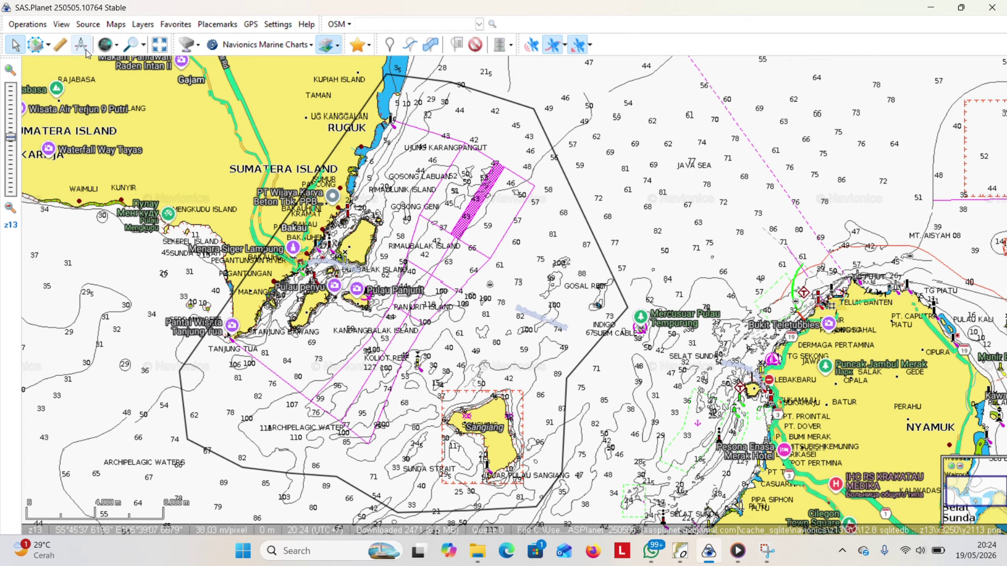
Start a polygonal selection on the coast near Ruguk and outline the strait's eastern side past Gosal Reef to south of Sangiang
{"action": "left_click", "coordinate": [35, 48]}
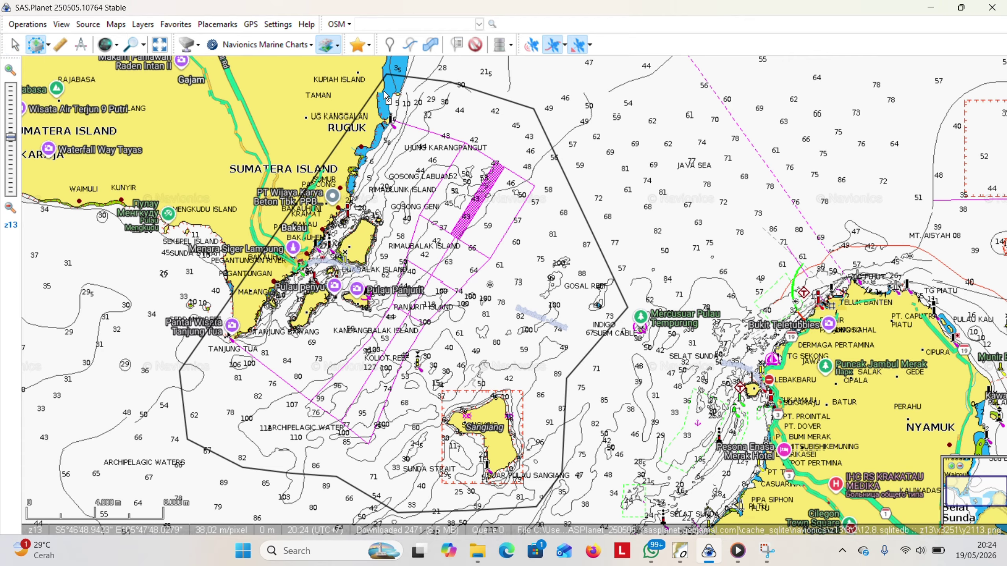
{"action": "left_click", "coordinate": [460, 107]}
{"action": "left_click", "coordinate": [484, 124]}
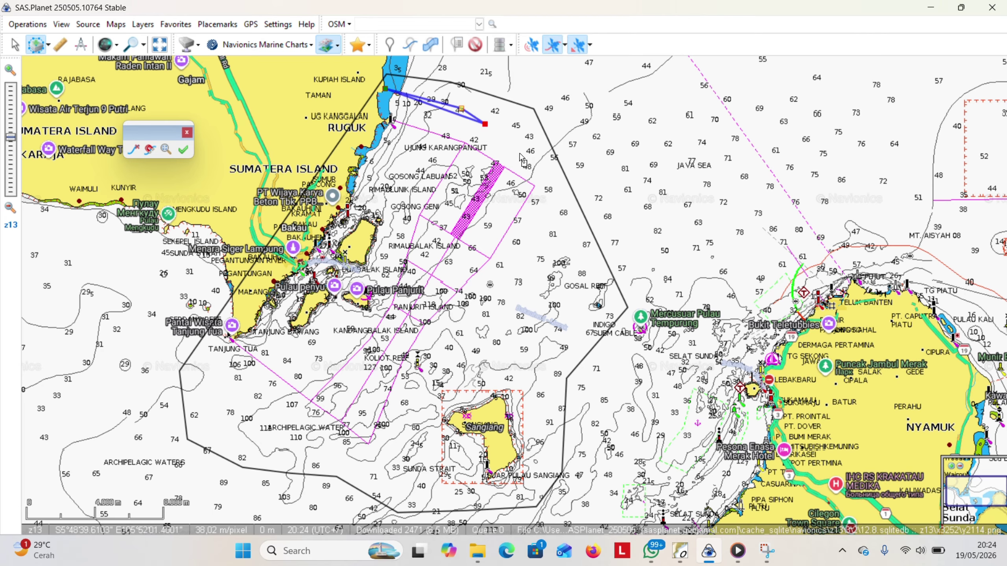
{"action": "left_click", "coordinate": [532, 159]}
{"action": "left_click", "coordinate": [563, 207]}
{"action": "left_click", "coordinate": [598, 279]}
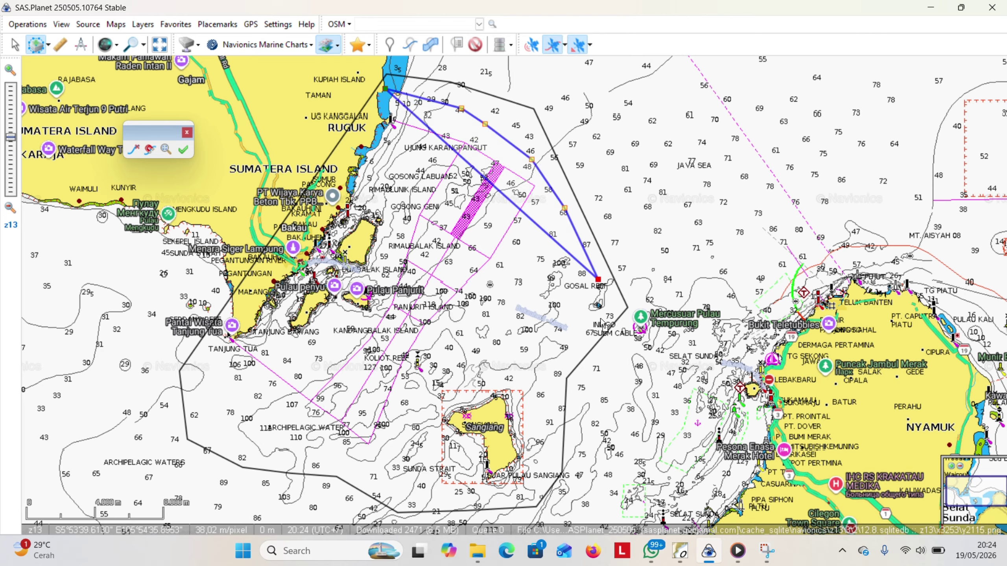
{"action": "left_click", "coordinate": [600, 325]}
{"action": "left_click", "coordinate": [578, 383]}
{"action": "left_click", "coordinate": [560, 427]}
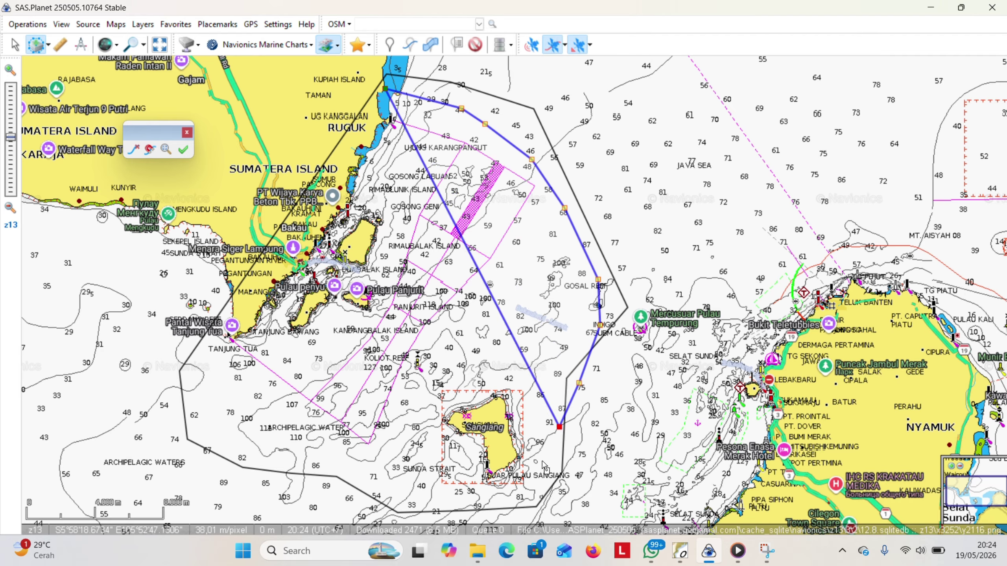
{"action": "left_click", "coordinate": [532, 479]}
{"action": "left_click", "coordinate": [498, 497]}
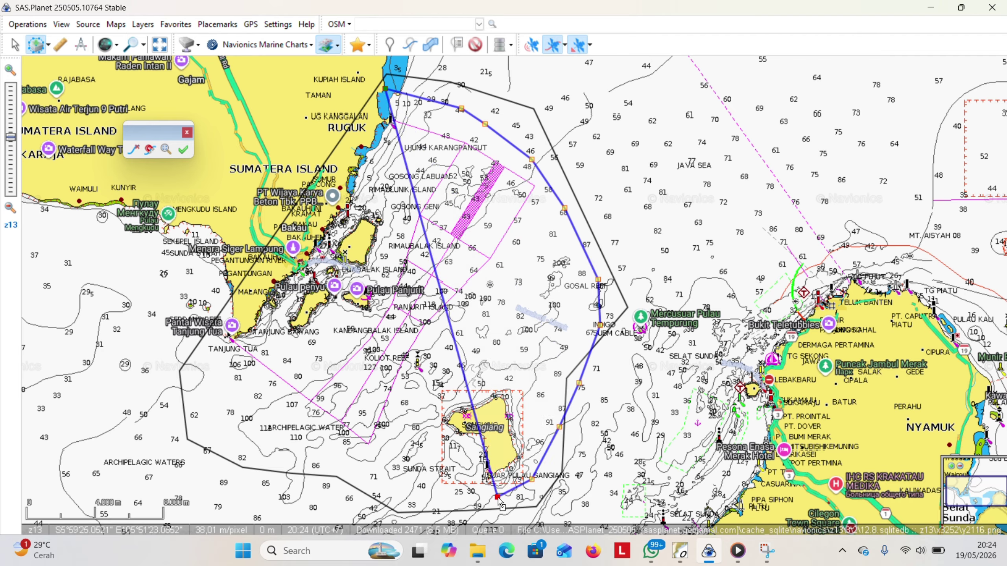
Continue the selection outline westward south of Sangiang and up to the waters west of Tanjung Tua
{"action": "left_click", "coordinate": [444, 496]}
{"action": "left_click", "coordinate": [399, 490]}
{"action": "left_click", "coordinate": [351, 483]}
{"action": "left_click", "coordinate": [315, 471]}
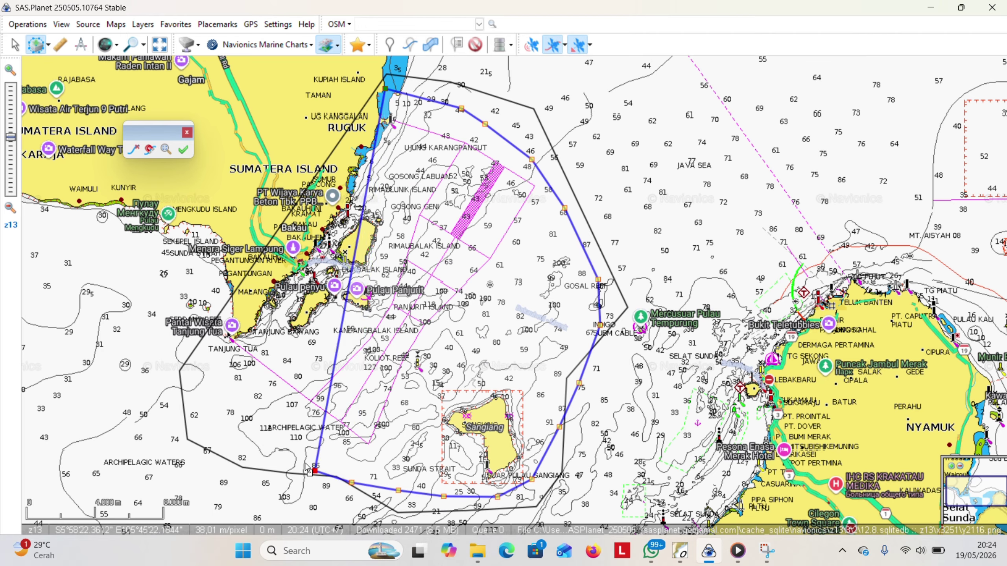
{"action": "left_click", "coordinate": [271, 439]}
{"action": "left_click", "coordinate": [249, 418]}
{"action": "left_click", "coordinate": [231, 400]}
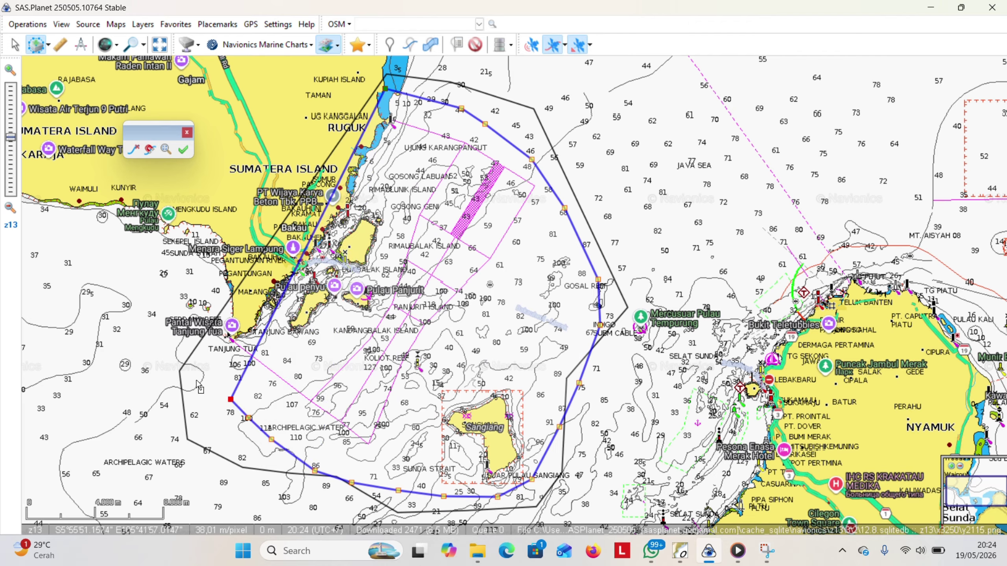
{"action": "left_click", "coordinate": [196, 378]}
{"action": "left_click", "coordinate": [184, 349]}
Fine-tune the polygon's vertices near Tanjung Tua and Ruguk, and accept the selection to open its download options
{"action": "left_click_drag", "start_coordinate": [183, 350], "coordinate": [193, 357]}
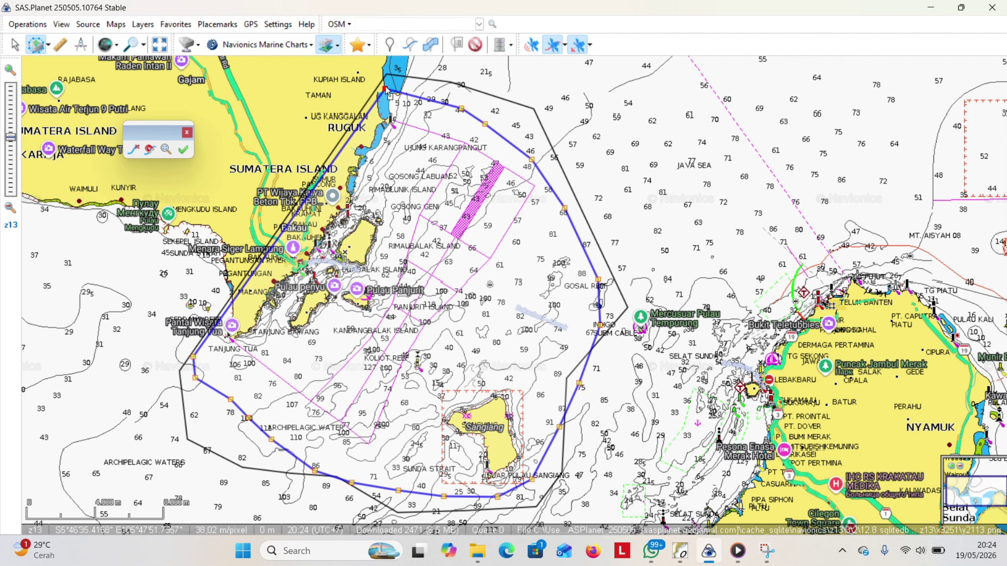
{"action": "left_click_drag", "start_coordinate": [386, 91], "coordinate": [391, 91]}
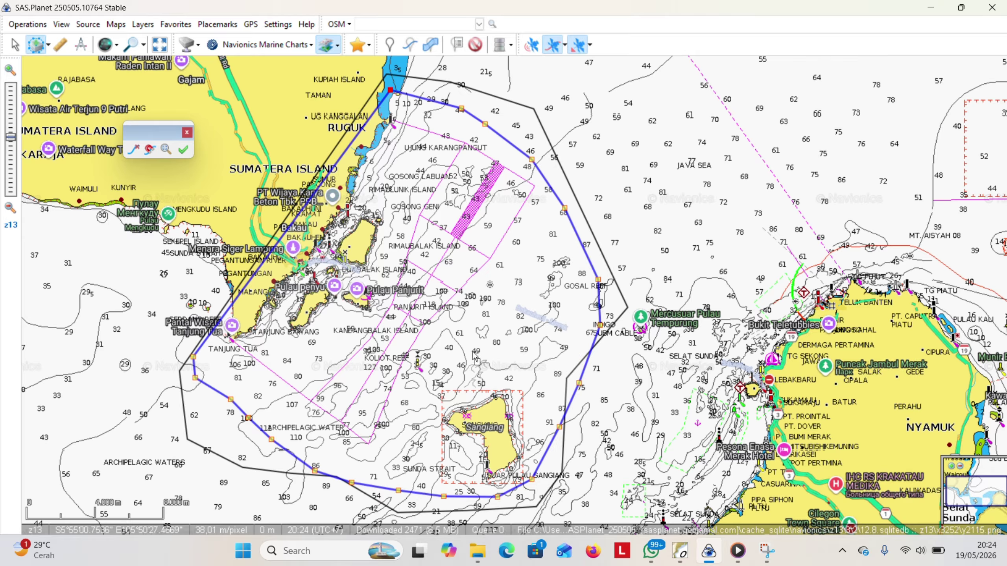
{"action": "left_click", "coordinate": [182, 151]}
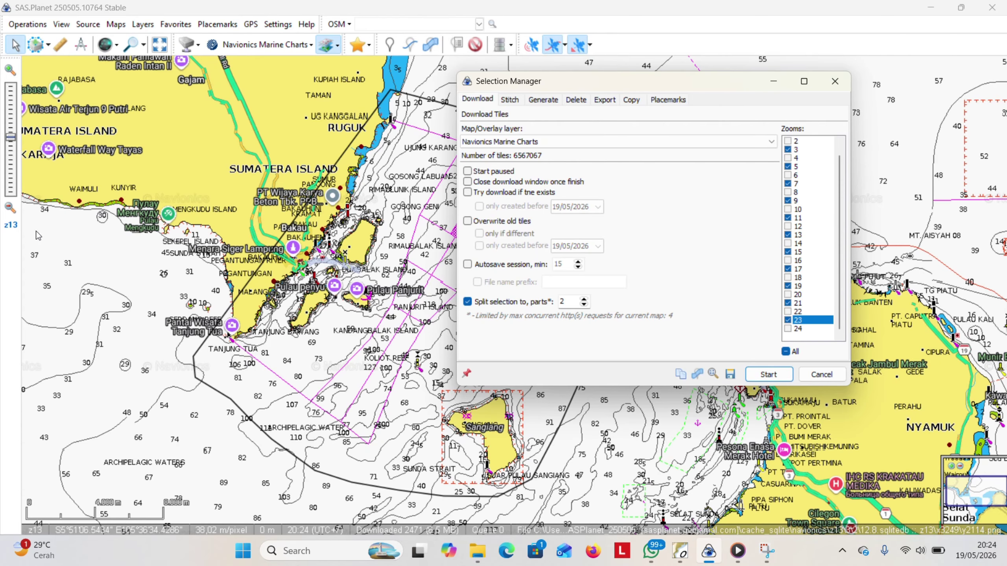
Deselect all download zoom levels for Navionics Marine Charts: 3, 5, 7, 9, 11, 13, 15, 17, 19, 21 and 23
{"action": "scroll", "coordinate": [357, 250], "scroll_direction": "up", "scroll_amount": 3}
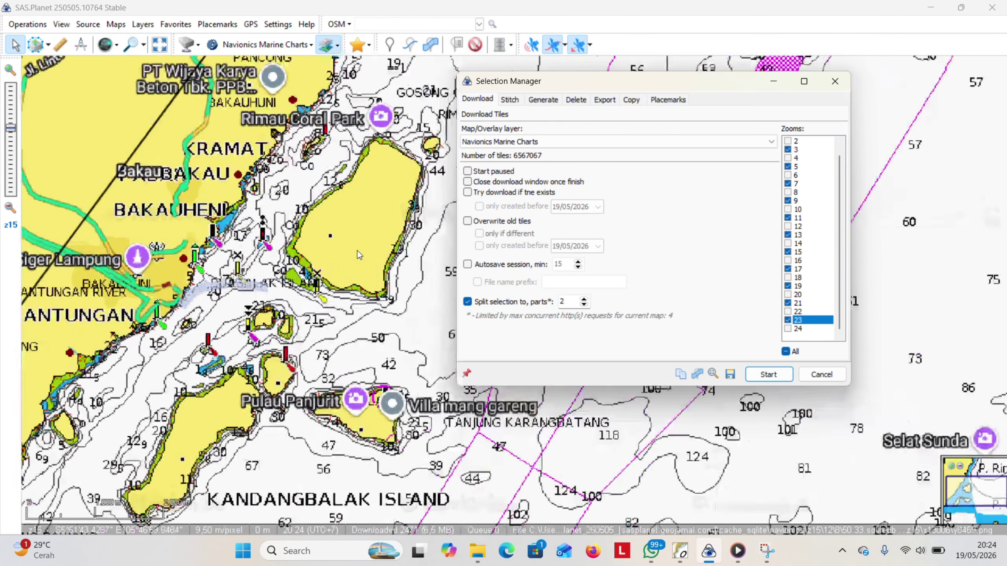
{"action": "scroll", "coordinate": [357, 250], "scroll_direction": "up", "scroll_amount": 1}
{"action": "left_click_drag", "start_coordinate": [362, 261], "coordinate": [238, 211]}
{"action": "scroll", "coordinate": [247, 218], "scroll_direction": "down", "scroll_amount": 1}
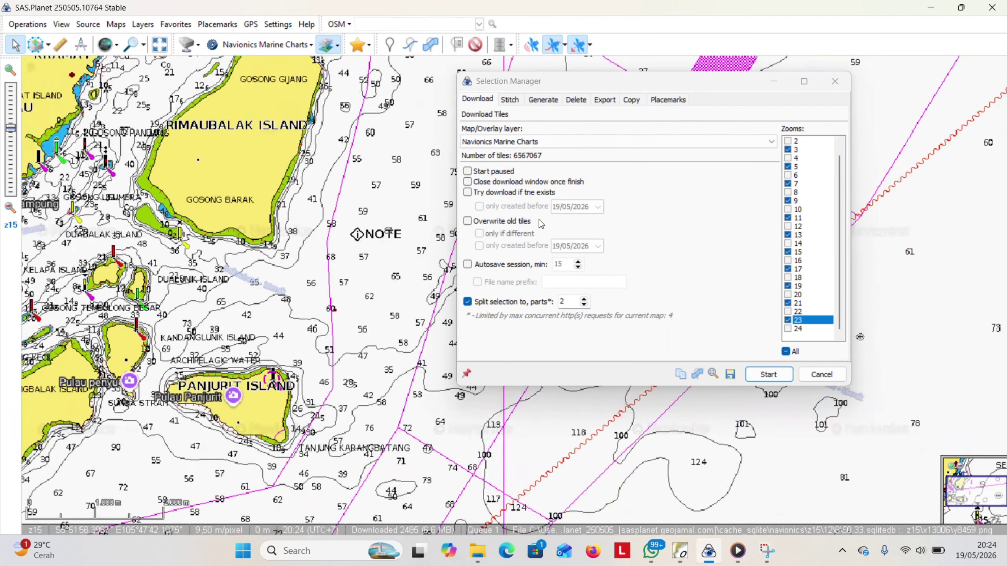
{"action": "scroll", "coordinate": [824, 196], "scroll_direction": "up", "scroll_amount": 1}
{"action": "left_click", "coordinate": [791, 142]}
{"action": "left_click", "coordinate": [788, 157]}
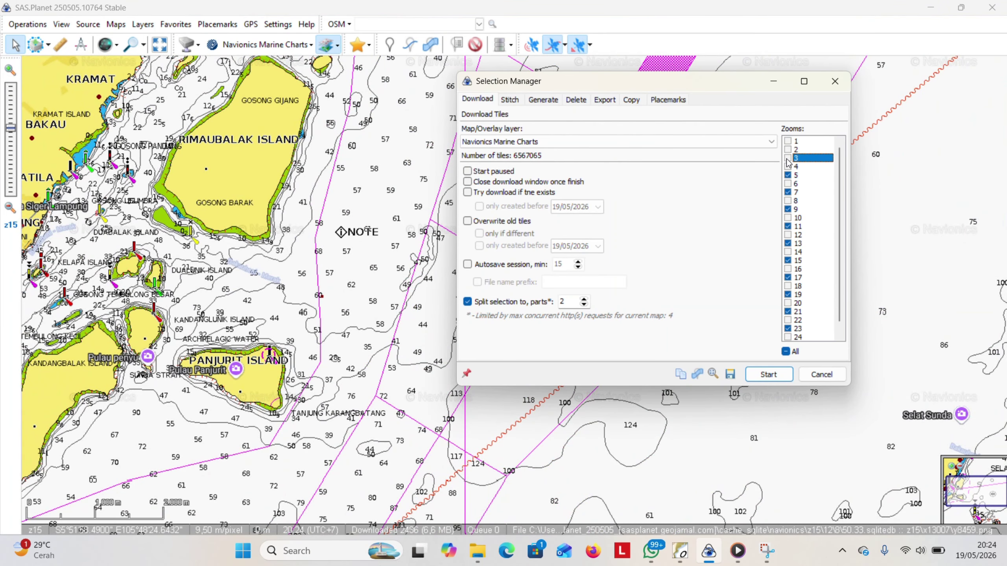
{"action": "left_click", "coordinate": [787, 175]}
{"action": "left_click", "coordinate": [788, 192]}
{"action": "left_click", "coordinate": [787, 209]}
{"action": "left_click", "coordinate": [787, 226]}
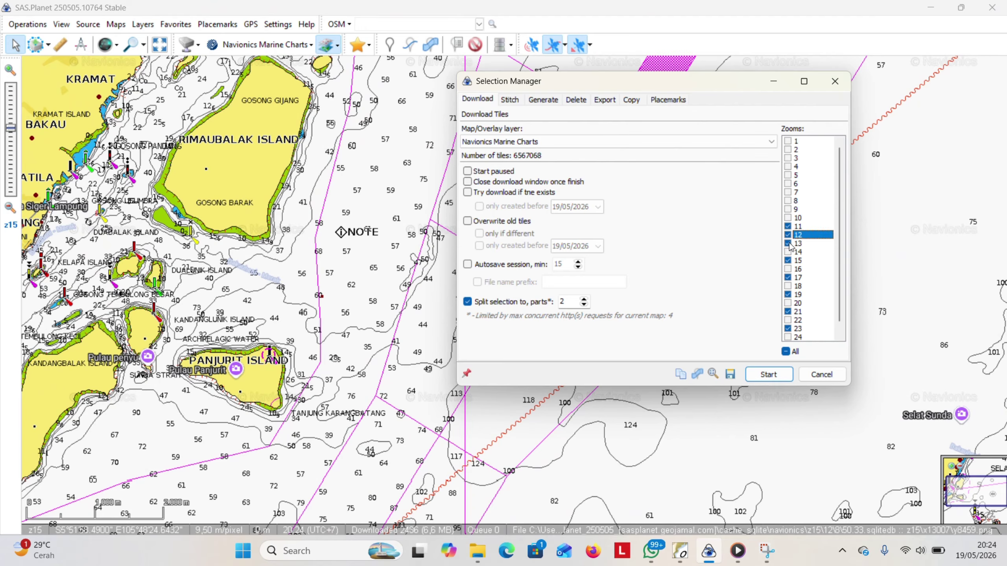
{"action": "left_click", "coordinate": [788, 243]}
{"action": "left_click", "coordinate": [787, 230]}
{"action": "left_click", "coordinate": [787, 234]}
{"action": "left_click", "coordinate": [787, 260]}
{"action": "left_click", "coordinate": [788, 277]}
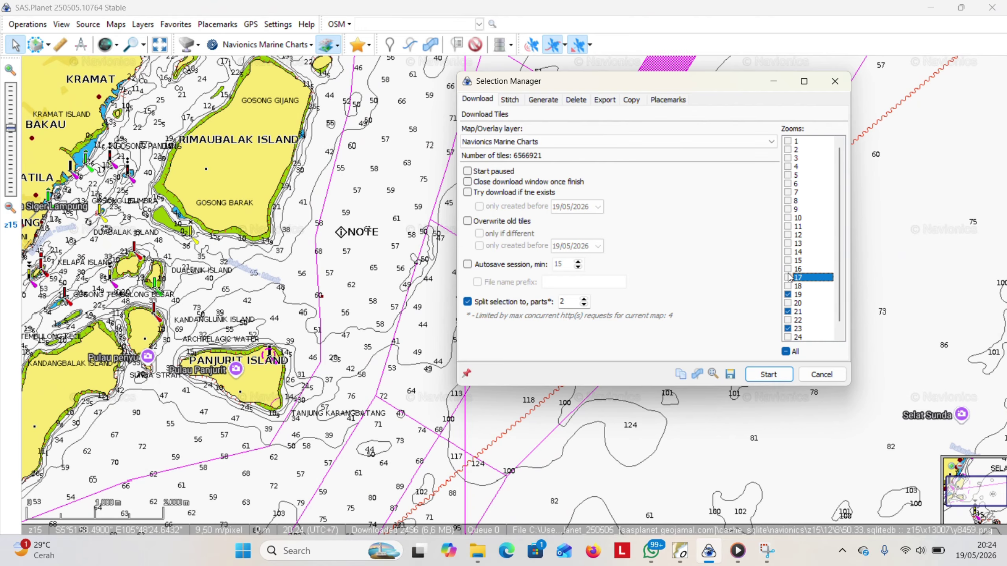
{"action": "left_click", "coordinate": [787, 294]}
{"action": "left_click", "coordinate": [788, 312]}
{"action": "left_click", "coordinate": [788, 328]}
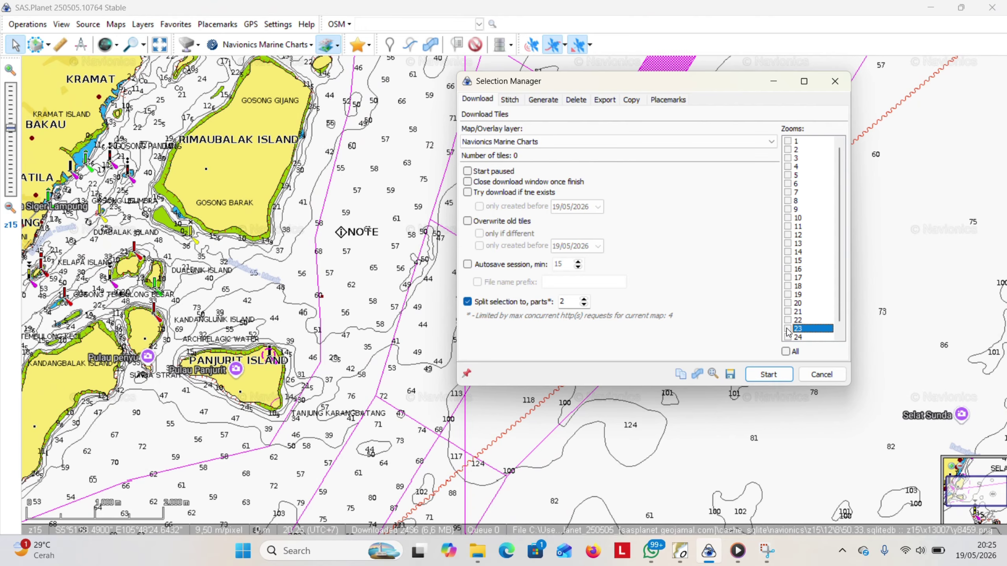
Compare the Navionics chart's detail around Rimaubalak and Panjurit islands at zoom levels 13 to 17
{"action": "scroll", "coordinate": [271, 204], "scroll_direction": "down", "scroll_amount": 1}
{"action": "left_click_drag", "start_coordinate": [311, 263], "coordinate": [293, 240]}
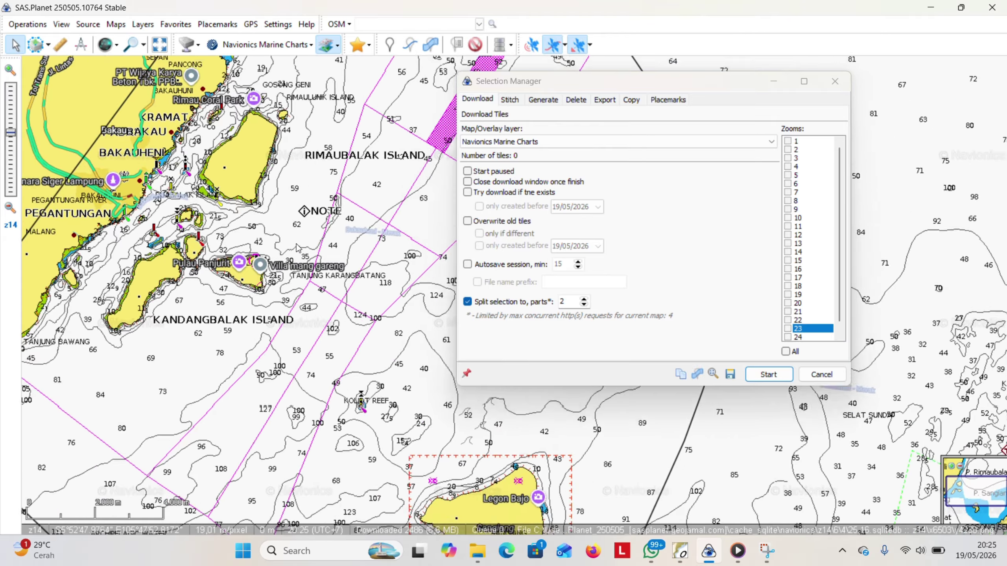
{"action": "scroll", "coordinate": [320, 242], "scroll_direction": "up", "scroll_amount": 1}
{"action": "scroll", "coordinate": [323, 246], "scroll_direction": "down", "scroll_amount": 1}
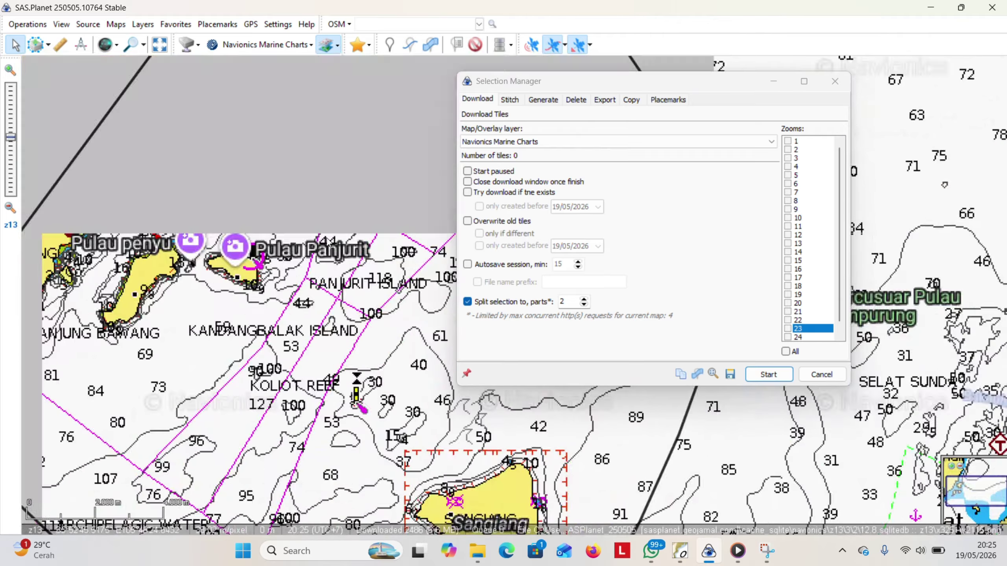
{"action": "scroll", "coordinate": [329, 242], "scroll_direction": "down", "scroll_amount": 1}
{"action": "scroll", "coordinate": [333, 238], "scroll_direction": "up", "scroll_amount": 1}
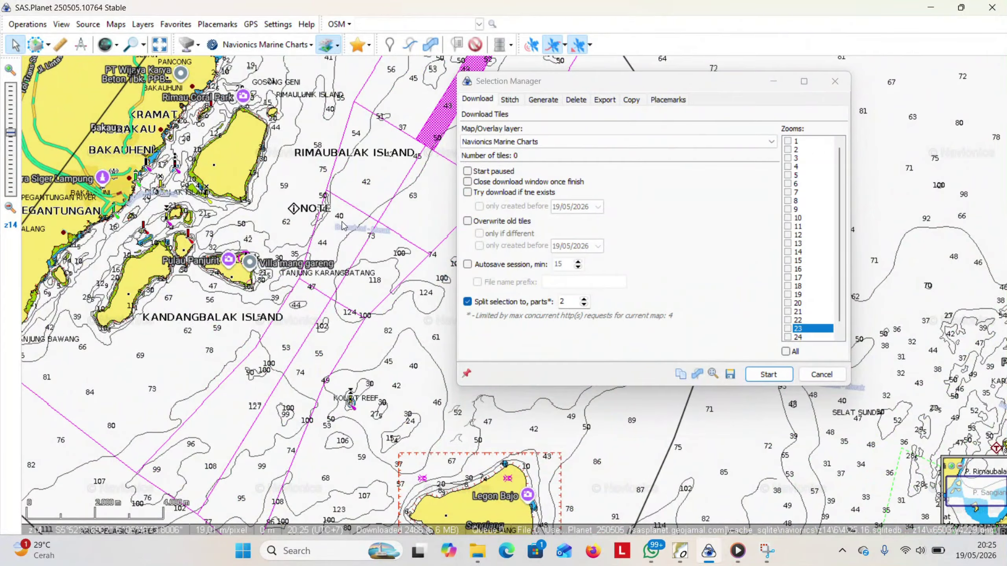
{"action": "scroll", "coordinate": [347, 224], "scroll_direction": "up", "scroll_amount": 1}
{"action": "scroll", "coordinate": [359, 221], "scroll_direction": "up", "scroll_amount": 1}
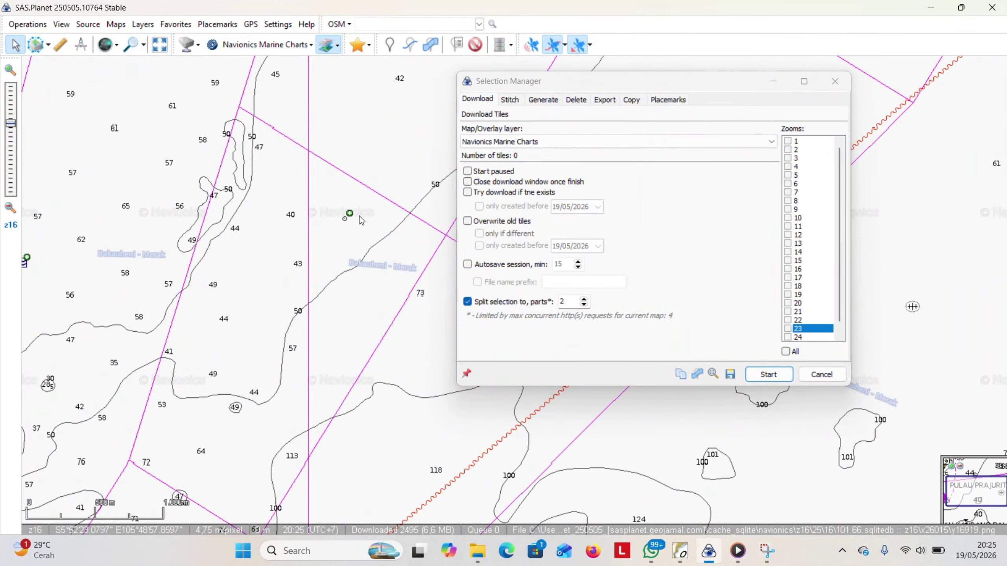
{"action": "scroll", "coordinate": [361, 221], "scroll_direction": "up", "scroll_amount": 1}
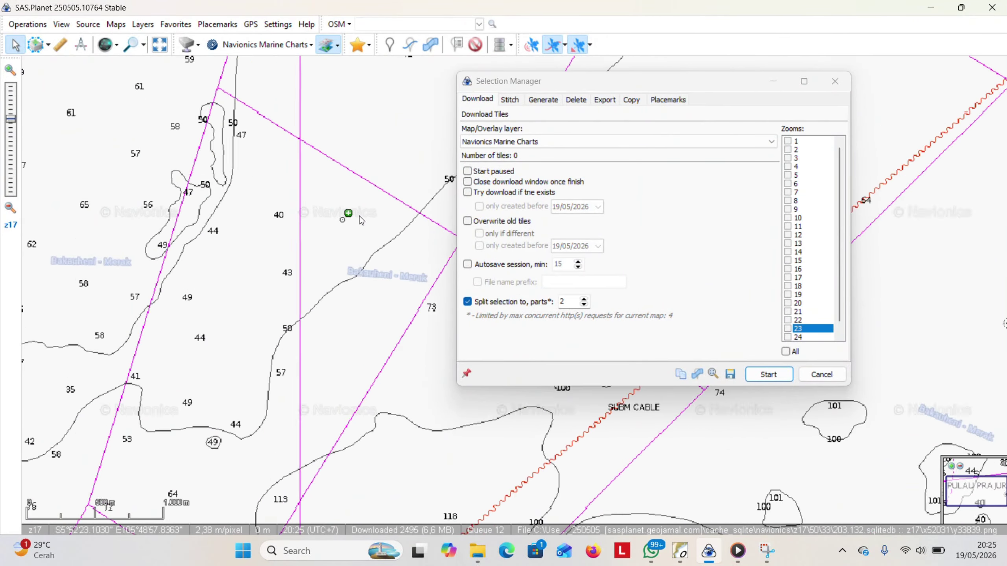
{"action": "scroll", "coordinate": [360, 221], "scroll_direction": "down", "scroll_amount": 1}
{"action": "scroll", "coordinate": [359, 217], "scroll_direction": "down", "scroll_amount": 1}
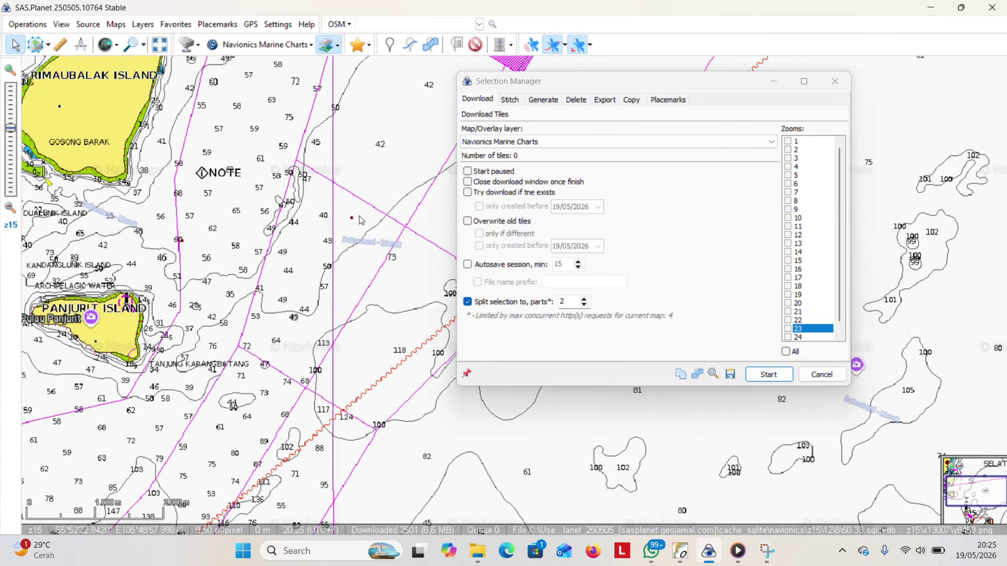
{"action": "scroll", "coordinate": [359, 217], "scroll_direction": "up", "scroll_amount": 1}
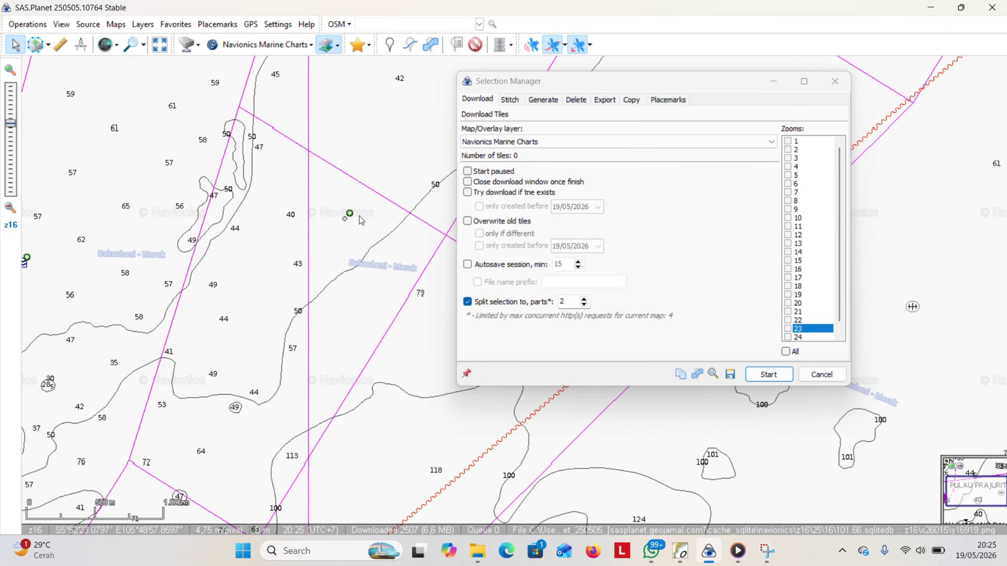
{"action": "scroll", "coordinate": [360, 217], "scroll_direction": "down", "scroll_amount": 2}
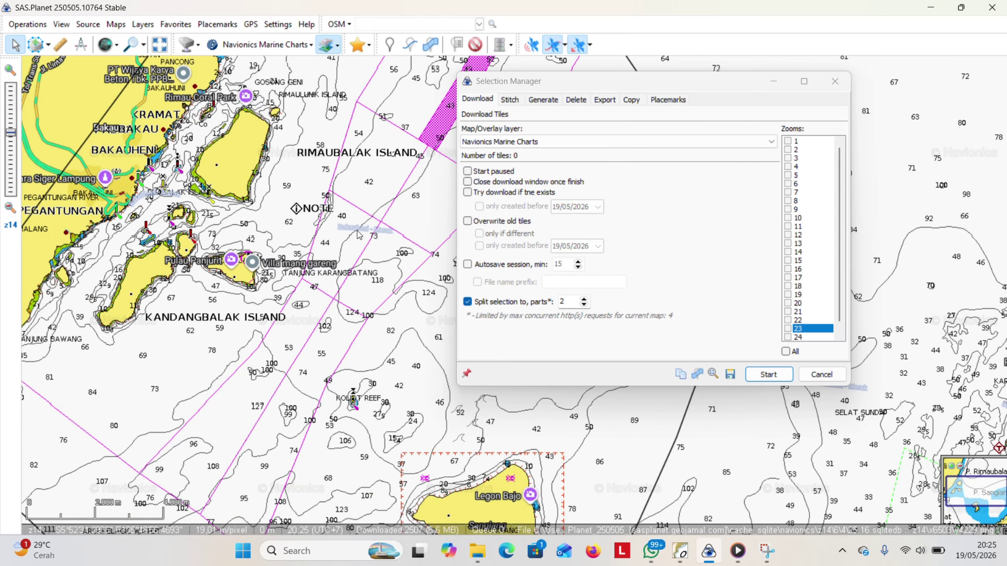
{"action": "left_click_drag", "start_coordinate": [359, 234], "coordinate": [335, 206]}
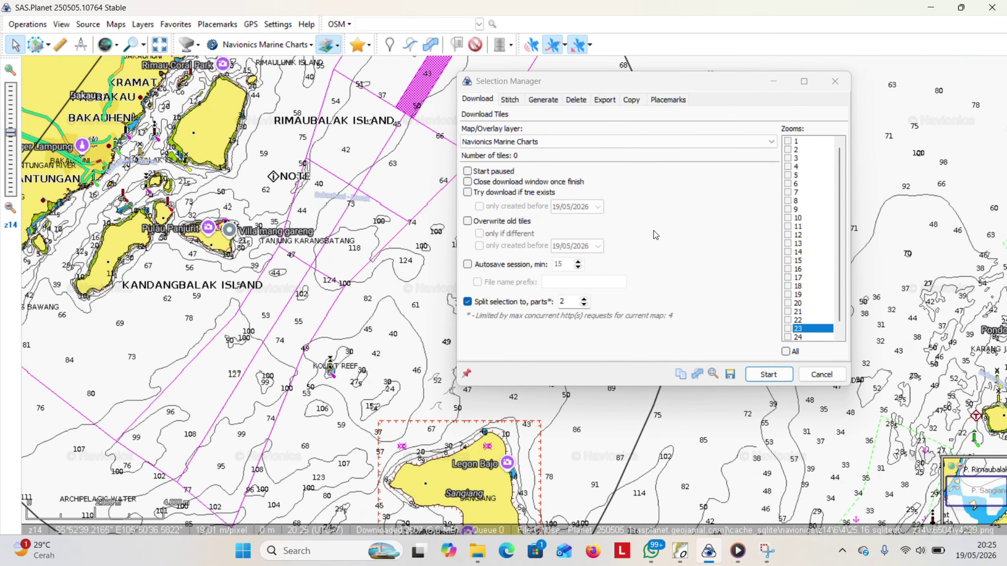
Select zoom levels 10, 12, 13, 14, 15 and 16 for the Navionics Marine Charts download
{"action": "left_click", "coordinate": [789, 274]}
{"action": "left_click", "coordinate": [788, 269]}
{"action": "left_click", "coordinate": [789, 260]}
{"action": "left_click", "coordinate": [789, 251]}
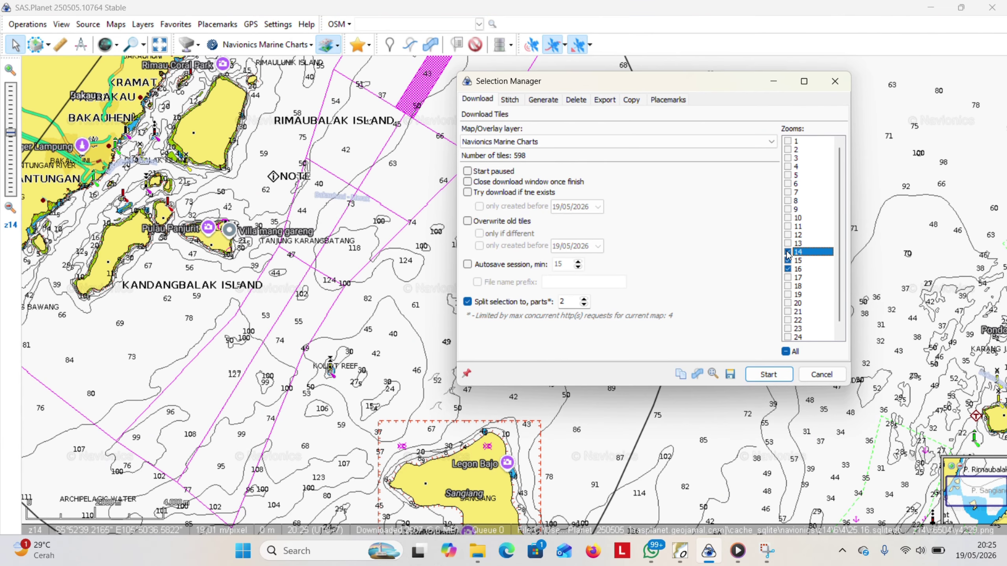
{"action": "scroll", "coordinate": [317, 257], "scroll_direction": "down", "scroll_amount": 1}
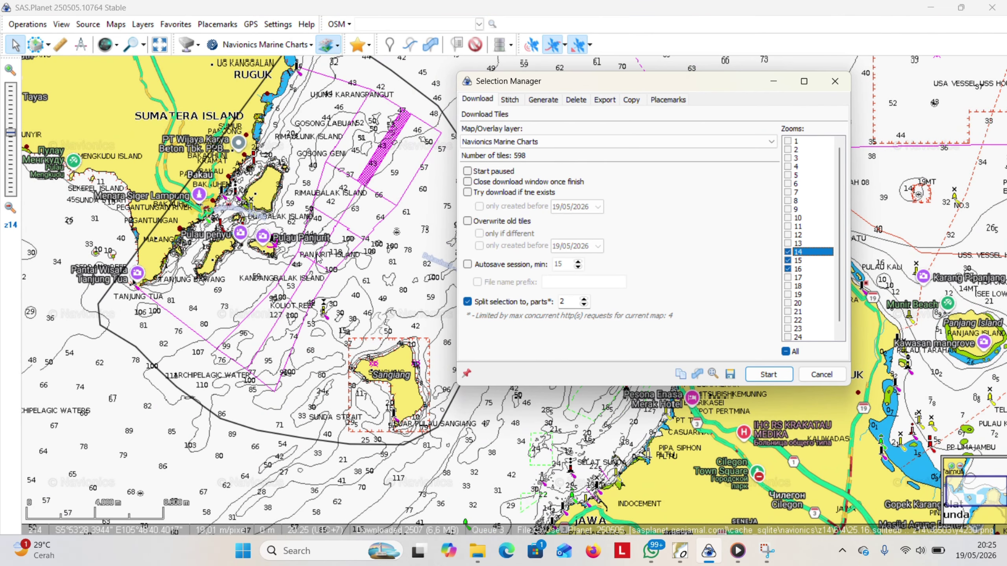
{"action": "scroll", "coordinate": [319, 259], "scroll_direction": "up", "scroll_amount": 1}
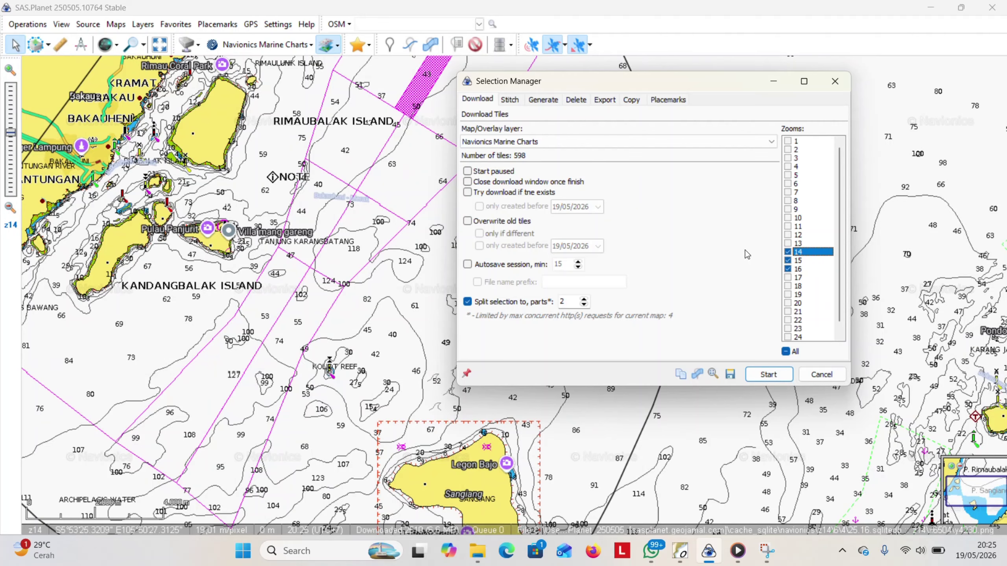
{"action": "left_click", "coordinate": [788, 243]}
{"action": "left_click", "coordinate": [788, 218]}
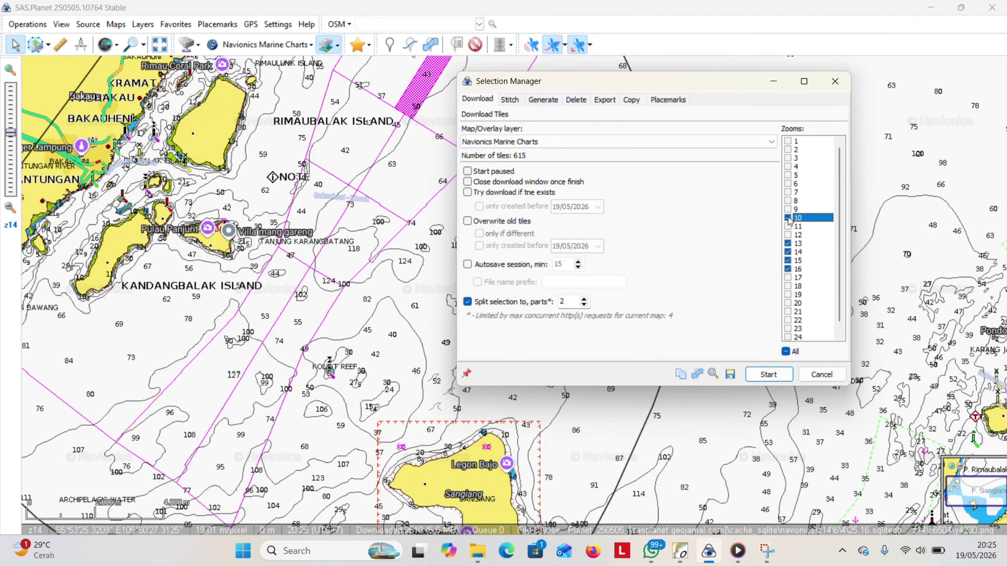
{"action": "left_click", "coordinate": [788, 234]}
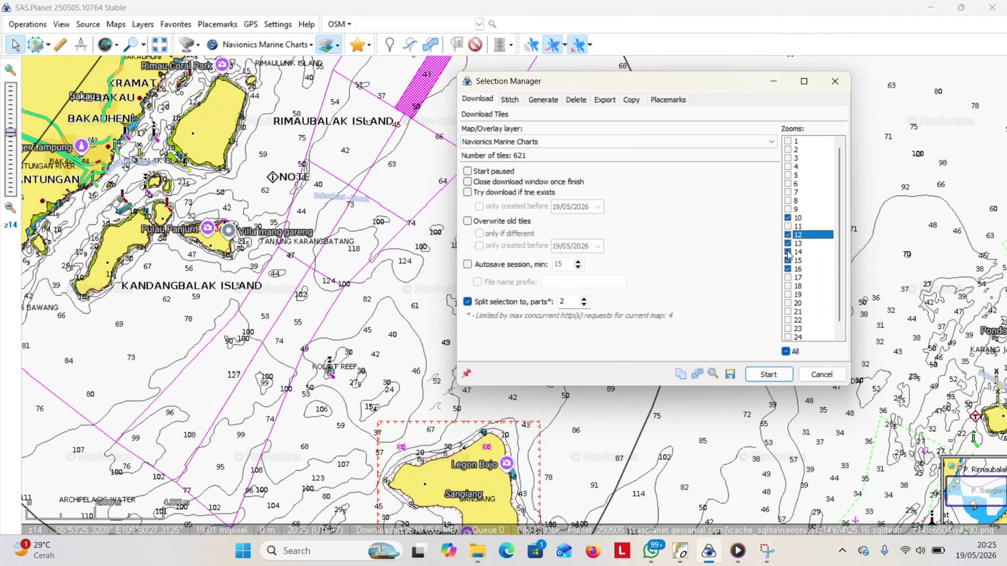
Deselect download zoom levels 13 and 15, and select zoom level 18
{"action": "scroll", "coordinate": [383, 260], "scroll_direction": "up", "scroll_amount": 1}
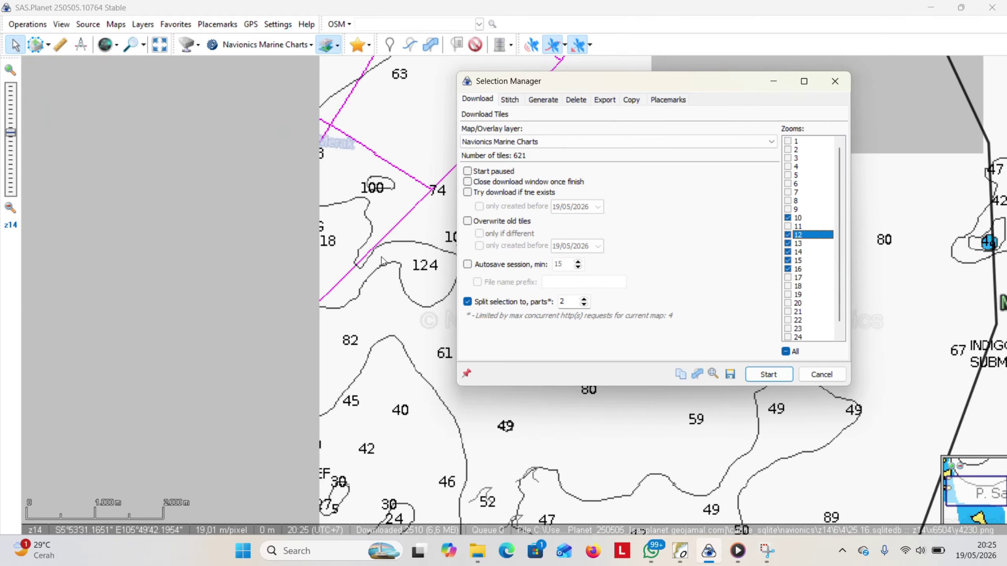
{"action": "scroll", "coordinate": [381, 256], "scroll_direction": "down", "scroll_amount": 1}
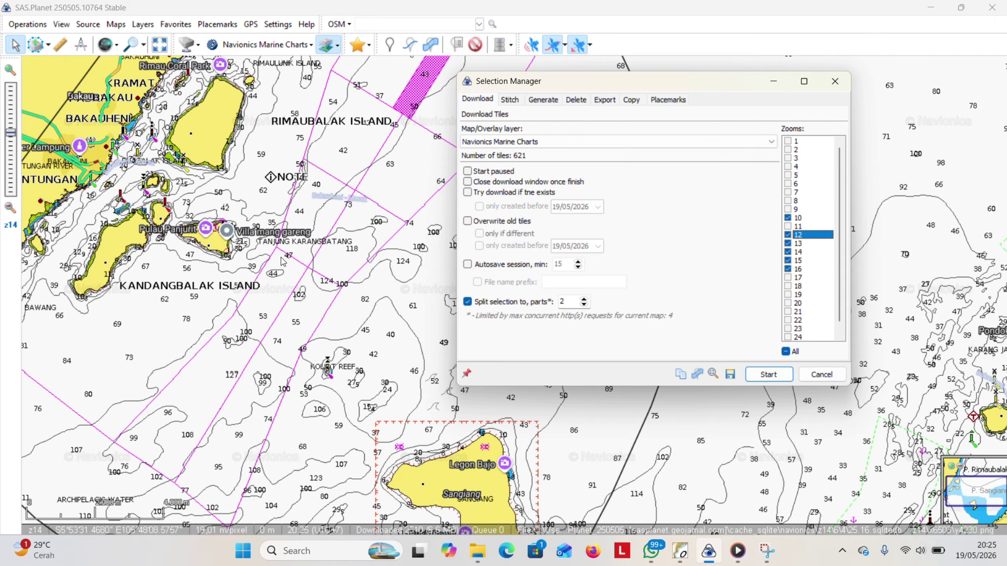
{"action": "scroll", "coordinate": [278, 260], "scroll_direction": "up", "scroll_amount": 1}
{"action": "scroll", "coordinate": [277, 259], "scroll_direction": "up", "scroll_amount": 1}
{"action": "scroll", "coordinate": [278, 259], "scroll_direction": "down", "scroll_amount": 1}
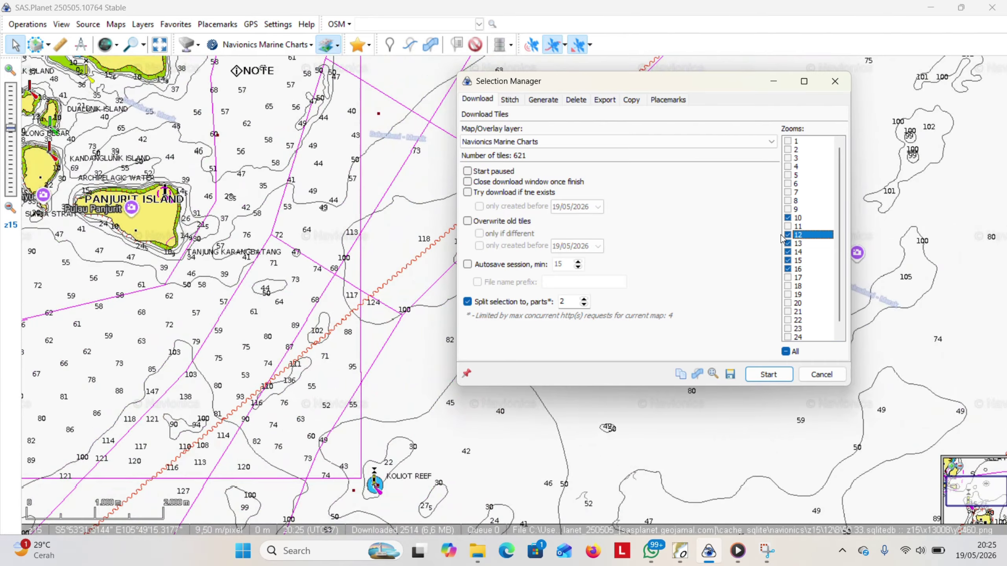
{"action": "left_click", "coordinate": [789, 243]}
{"action": "left_click", "coordinate": [788, 260]}
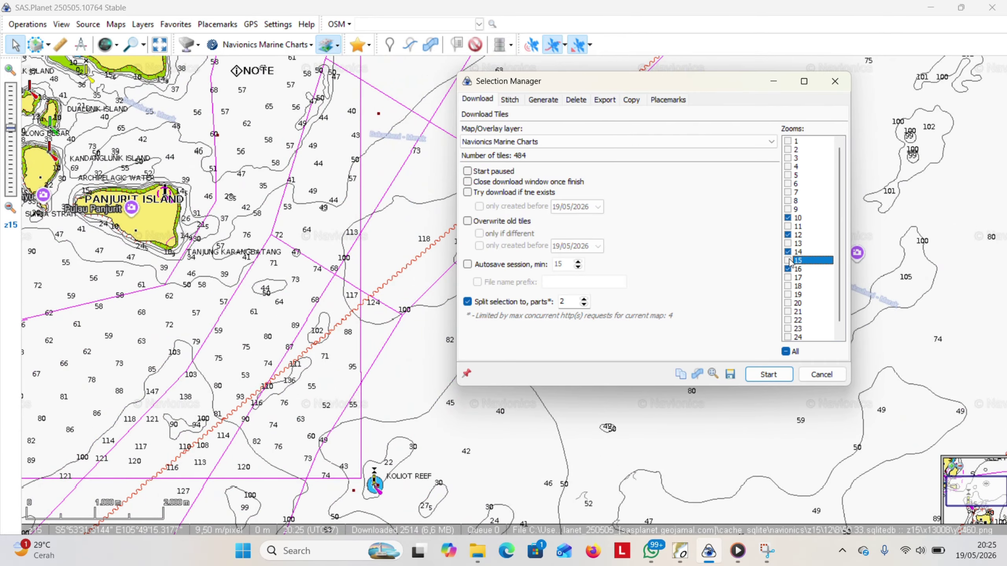
{"action": "left_click", "coordinate": [788, 286]}
Check the chart's detail near Tanjung Karangbatang at zoom level 18 and deselect that level from the download
{"action": "scroll", "coordinate": [235, 262], "scroll_direction": "up", "scroll_amount": 1}
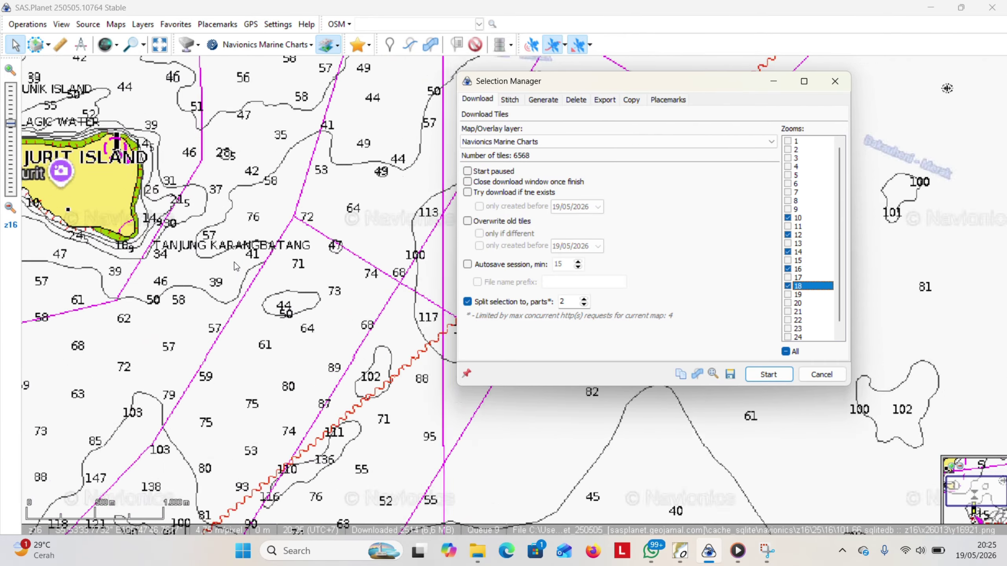
{"action": "scroll", "coordinate": [234, 263], "scroll_direction": "up", "scroll_amount": 2}
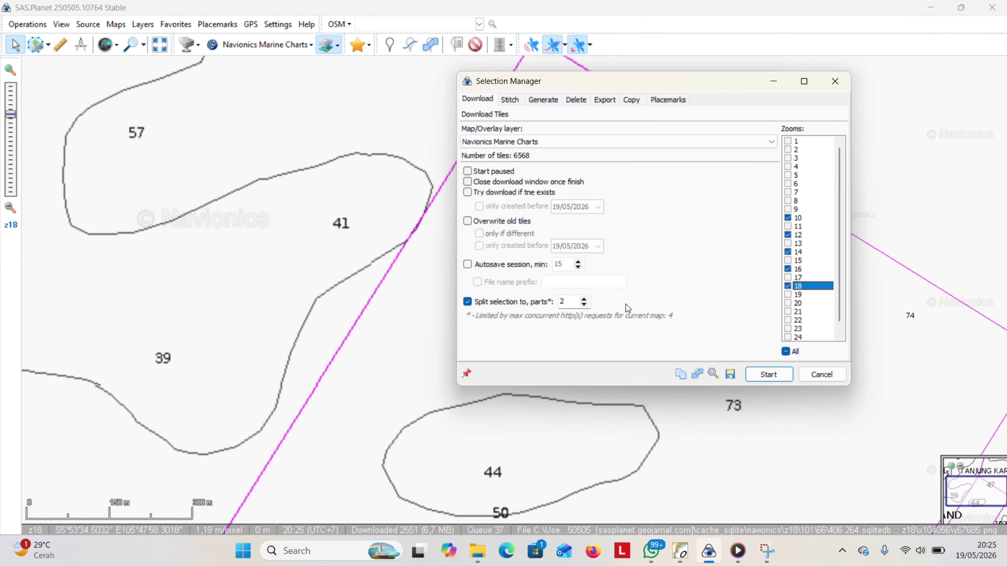
{"action": "left_click", "coordinate": [787, 286]}
Deselect download zoom level 10 and add zoom levels 11, 13 and 15
{"action": "scroll", "coordinate": [305, 220], "scroll_direction": "down", "scroll_amount": 2}
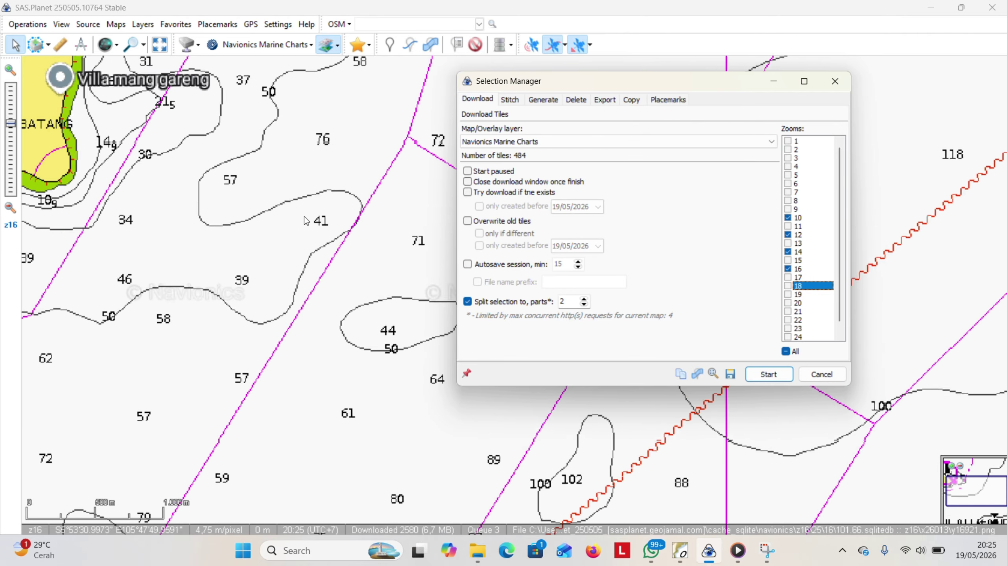
{"action": "scroll", "coordinate": [303, 221], "scroll_direction": "down", "scroll_amount": 1}
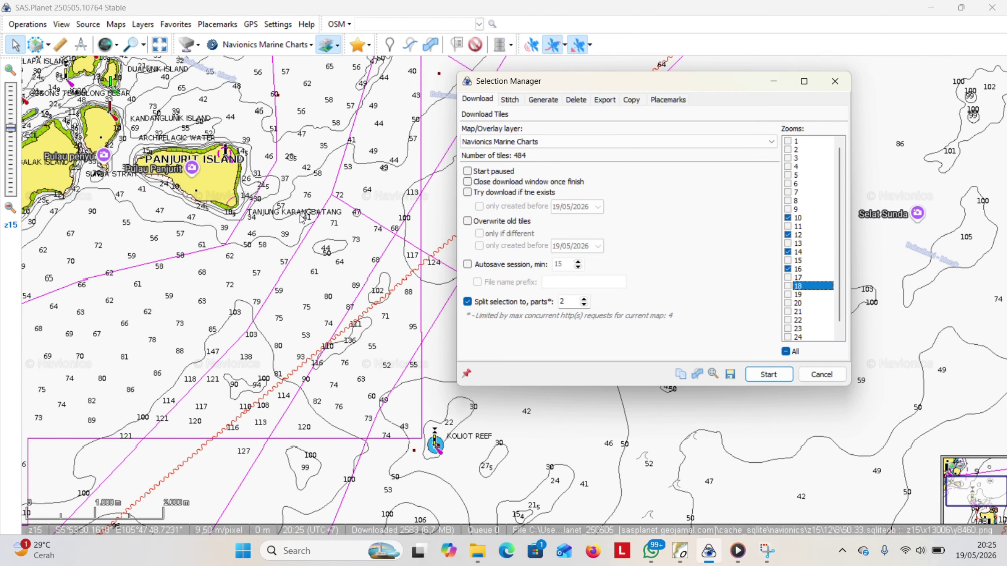
{"action": "scroll", "coordinate": [300, 215], "scroll_direction": "down", "scroll_amount": 2}
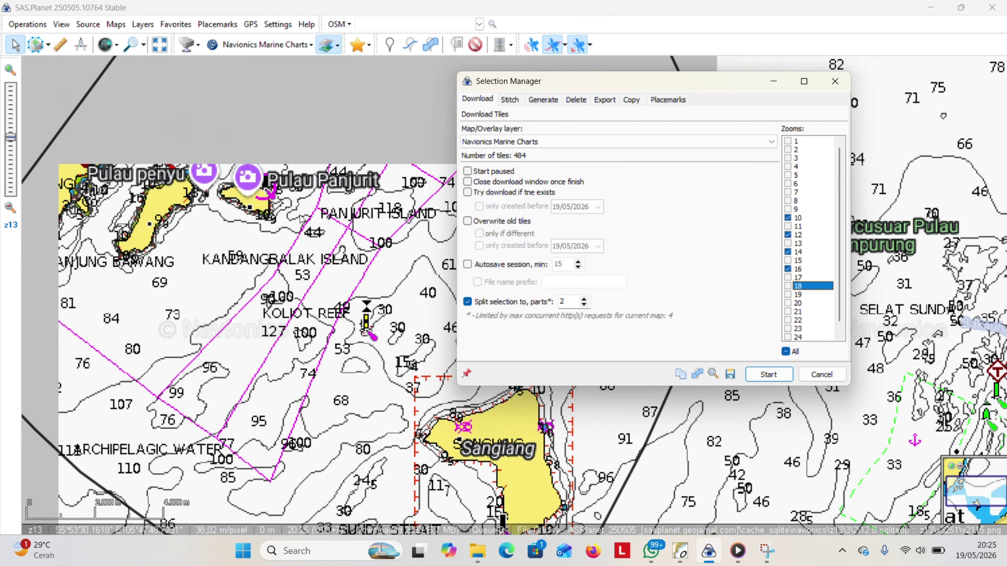
{"action": "scroll", "coordinate": [300, 217], "scroll_direction": "down", "scroll_amount": 1}
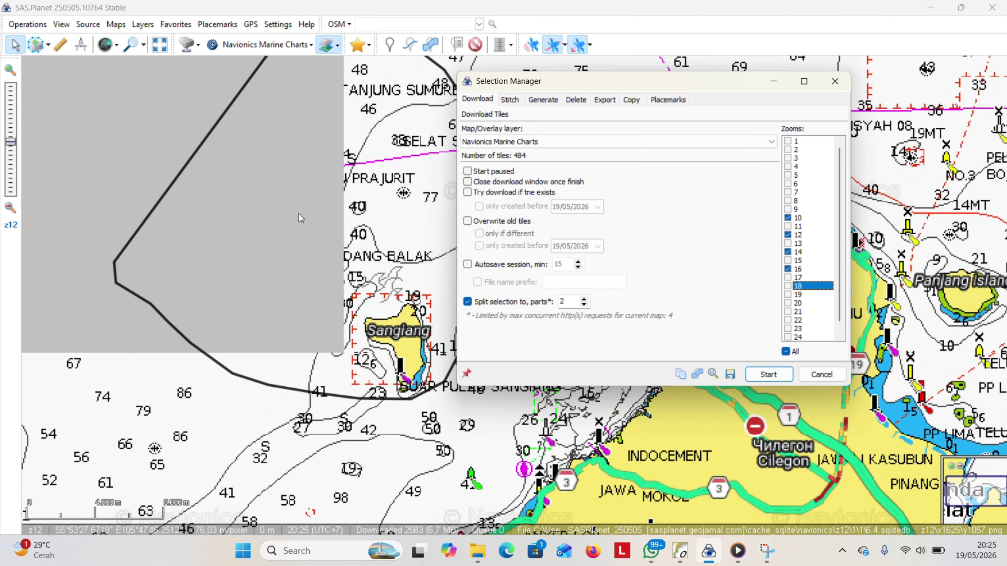
{"action": "scroll", "coordinate": [300, 218], "scroll_direction": "up", "scroll_amount": 2}
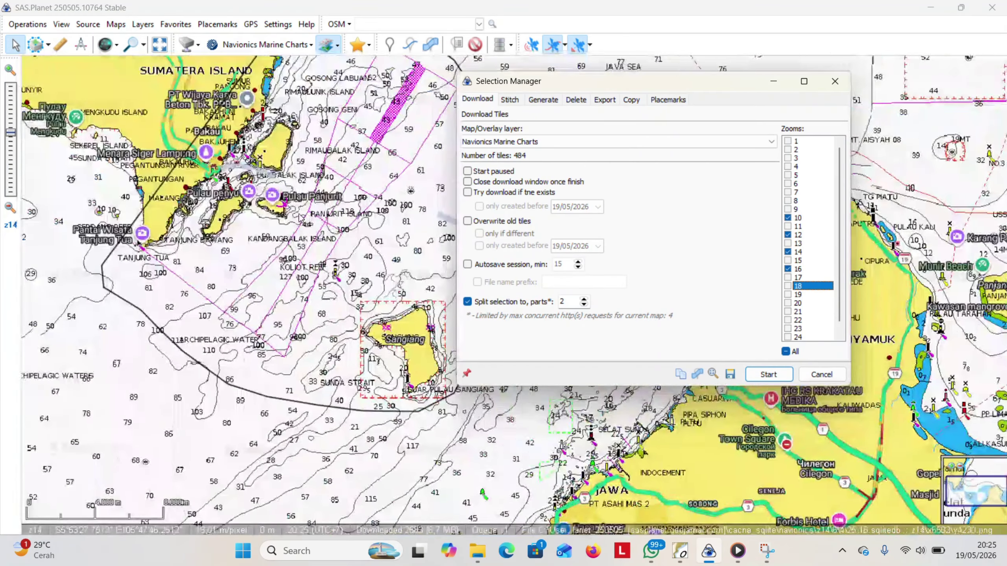
{"action": "left_click", "coordinate": [788, 218]}
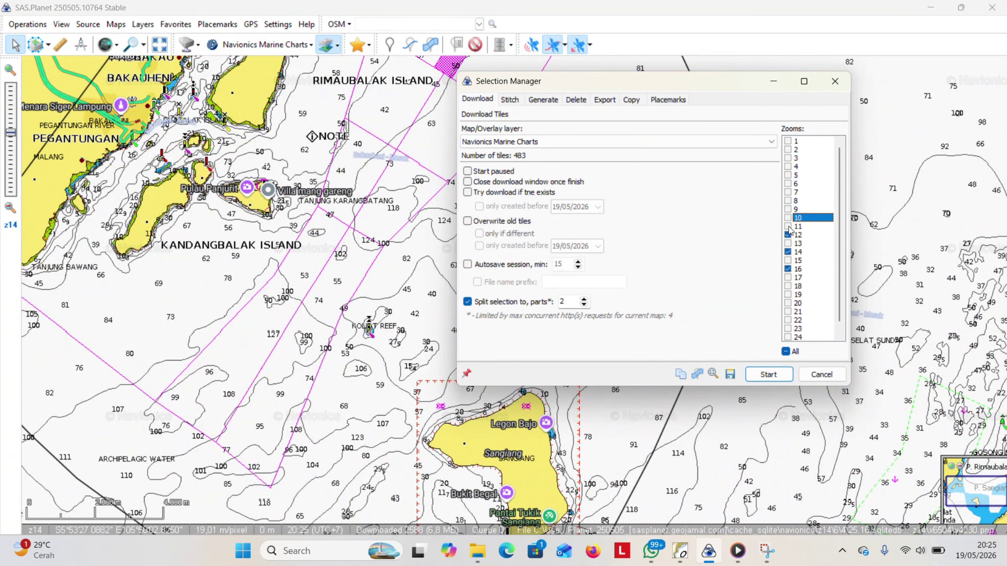
{"action": "left_click", "coordinate": [789, 227]}
{"action": "left_click", "coordinate": [791, 244]}
{"action": "left_click", "coordinate": [788, 260]}
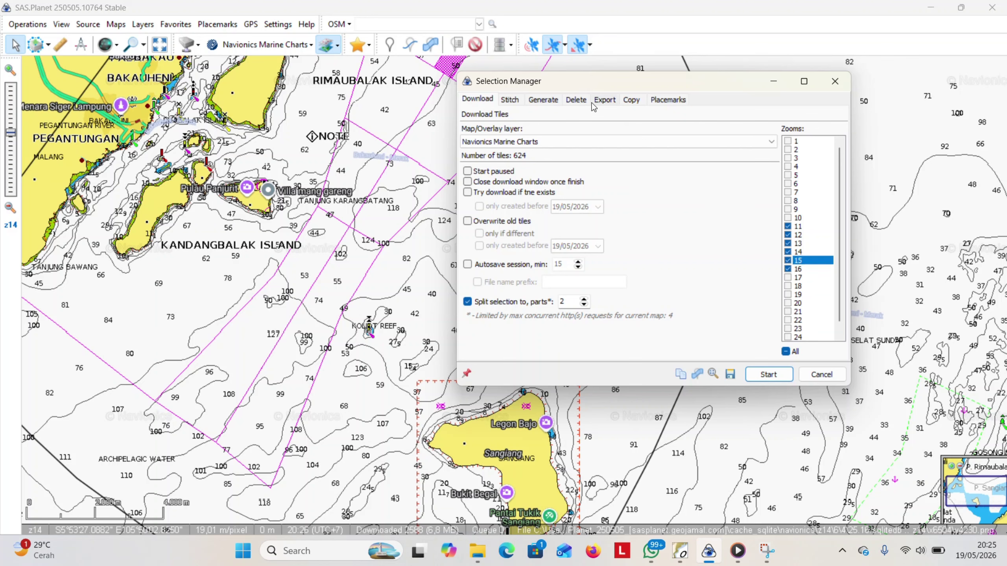
{"action": "left_click", "coordinate": [602, 101]}
{"action": "left_click", "coordinate": [481, 101]}
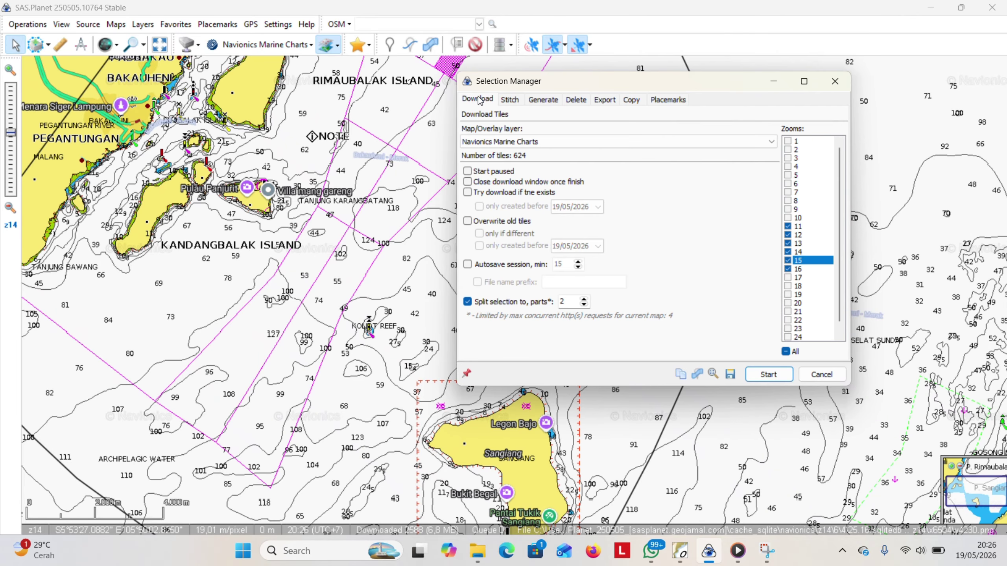
{"action": "left_click", "coordinate": [514, 142]}
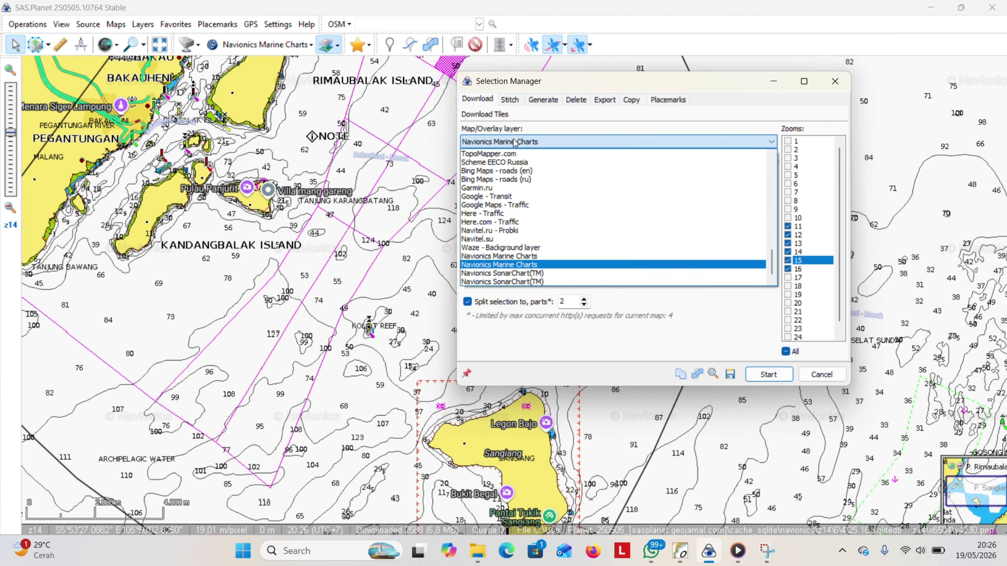
{"action": "left_click", "coordinate": [514, 143]}
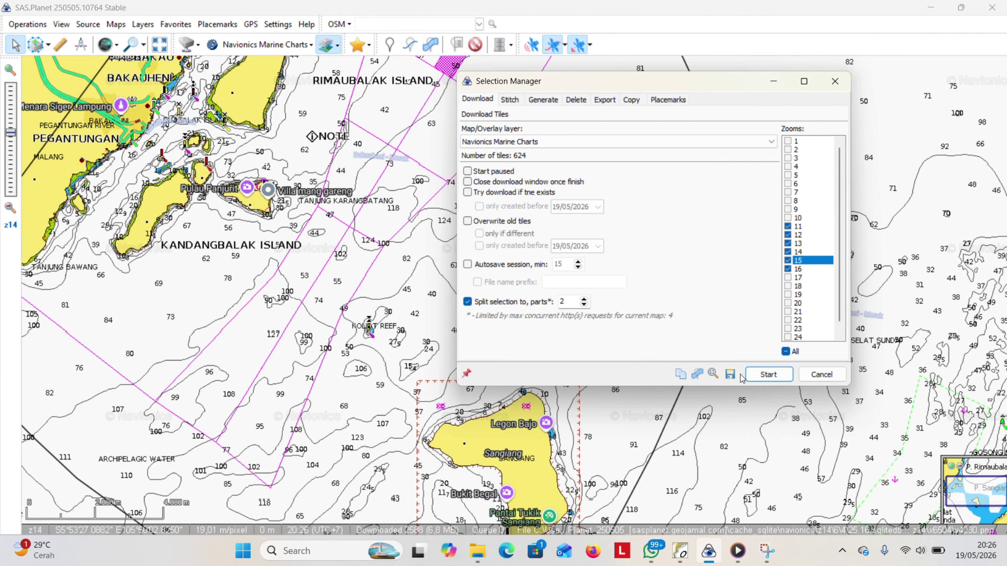
Start the Navionics Marine Charts tile download and arrange its two progress windows side by side
{"action": "left_click", "coordinate": [768, 375]}
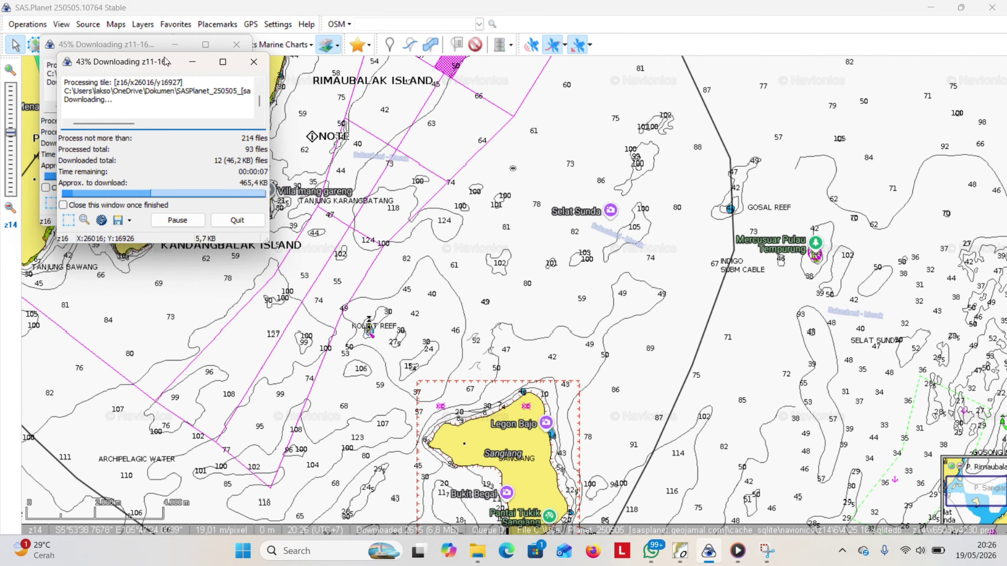
{"action": "left_click_drag", "start_coordinate": [165, 61], "coordinate": [367, 48]}
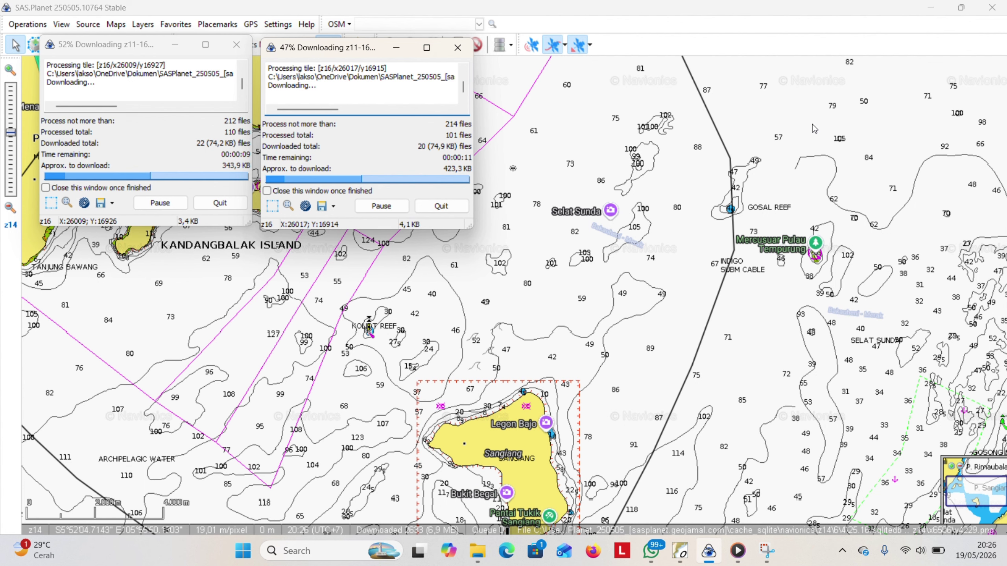